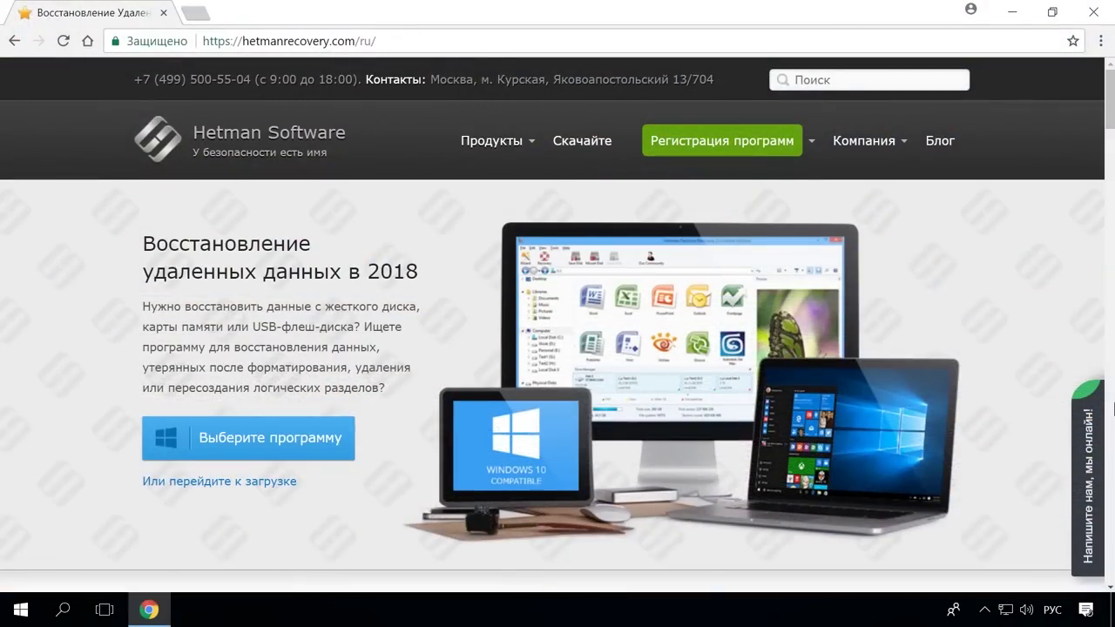
# - Find Partition Recovery 2.8 among the company's programs, open its product page and start the free download
pyautogui.scroll(-15, 104, 131)
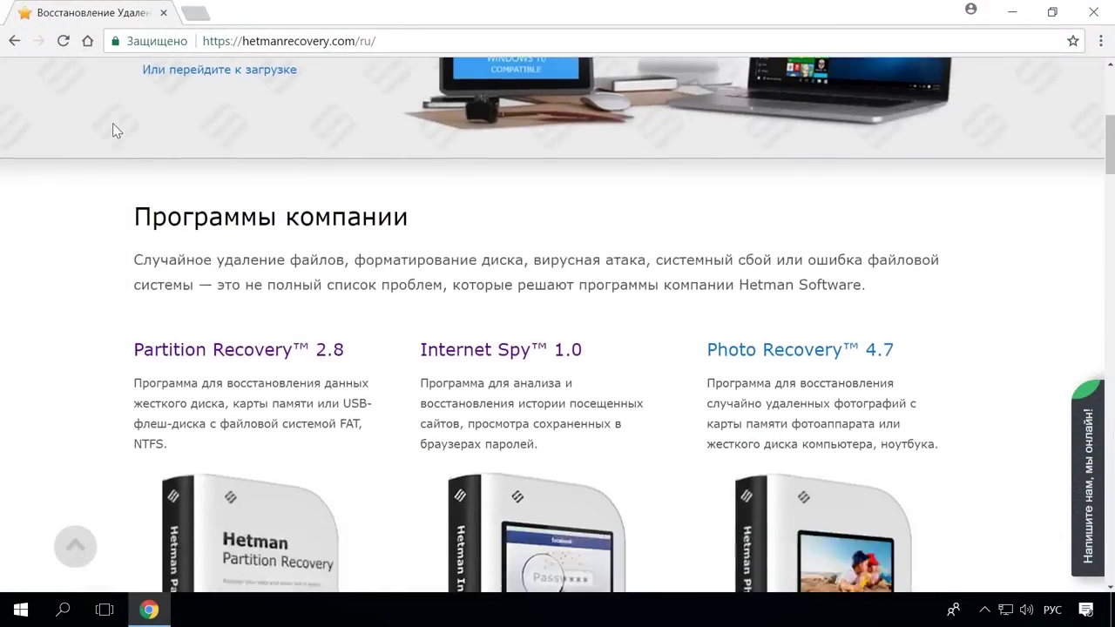
pyautogui.scroll(-4, 96, 137)
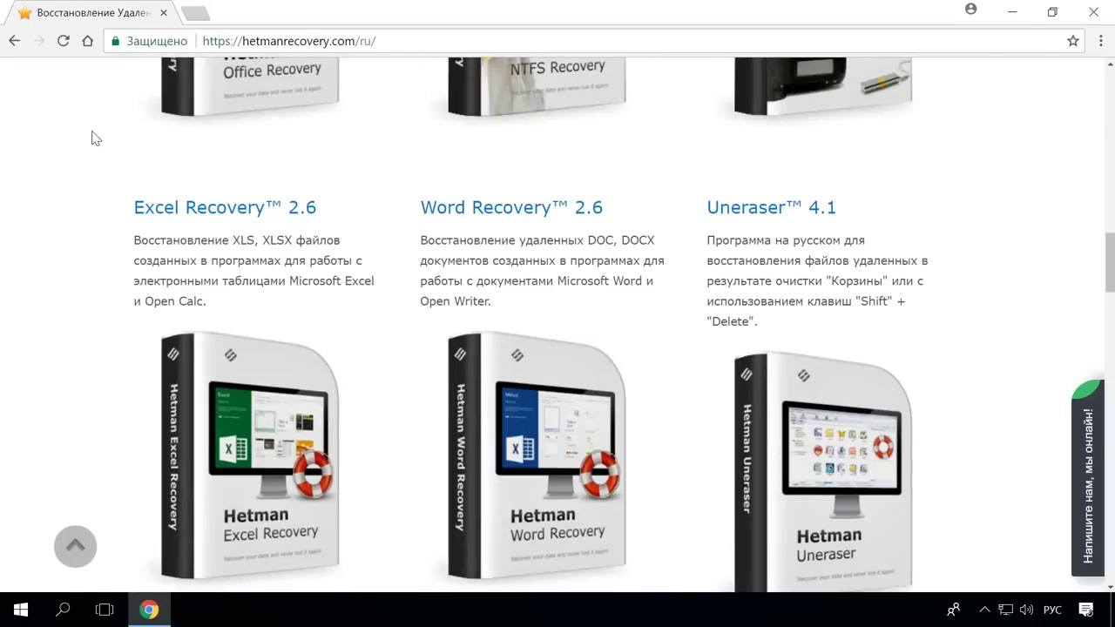
pyautogui.scroll(7, 96, 138)
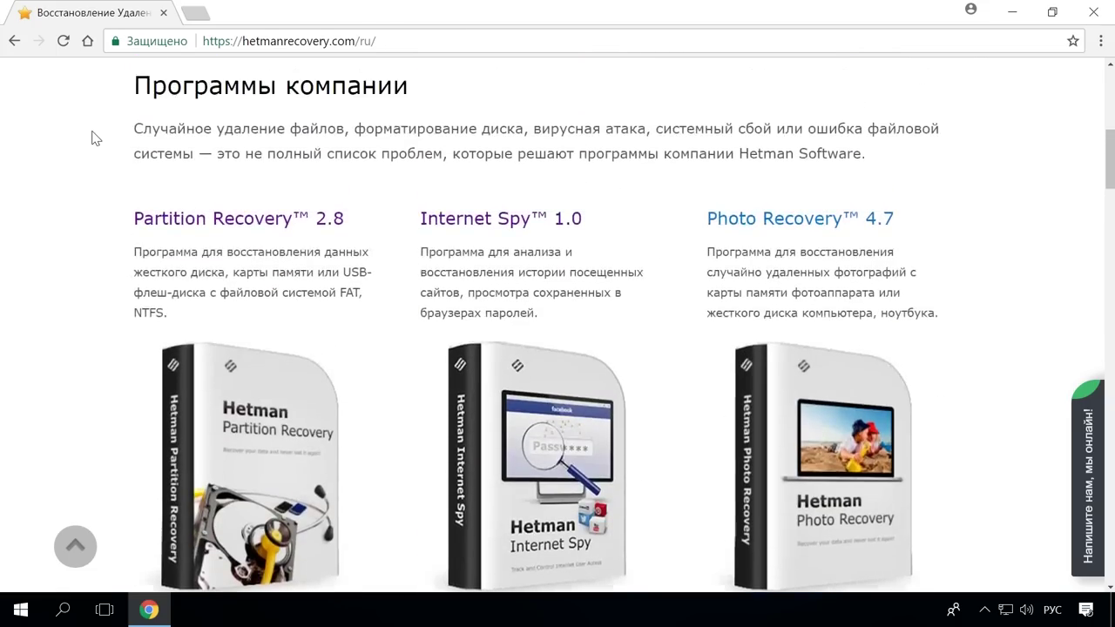
pyautogui.click(320, 237)
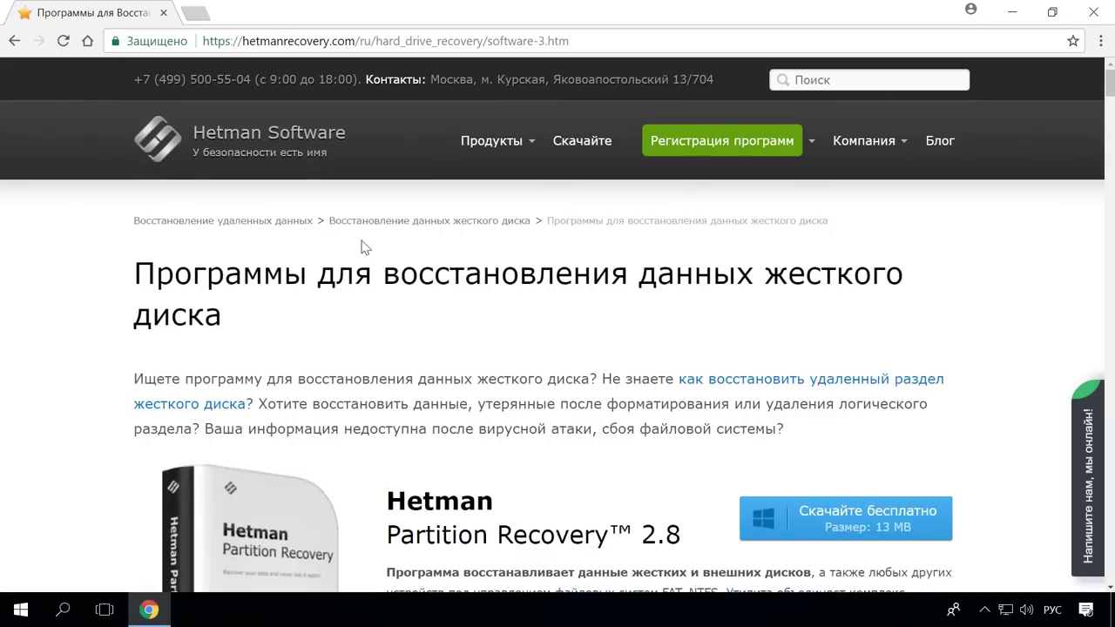
pyautogui.scroll(-3, 499, 263)
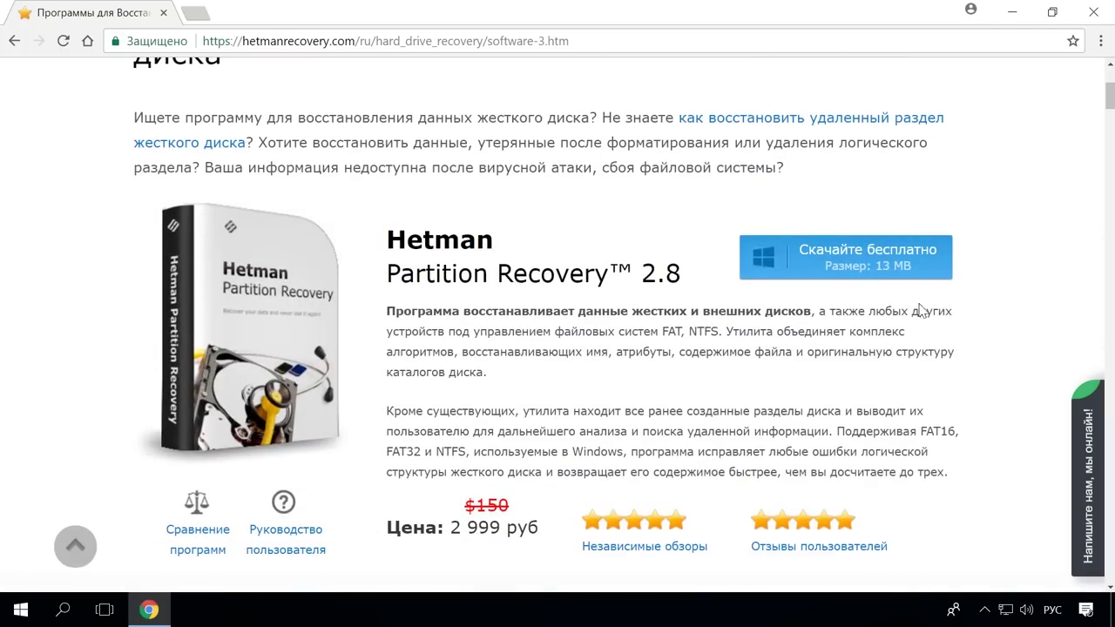
pyautogui.click(893, 259)
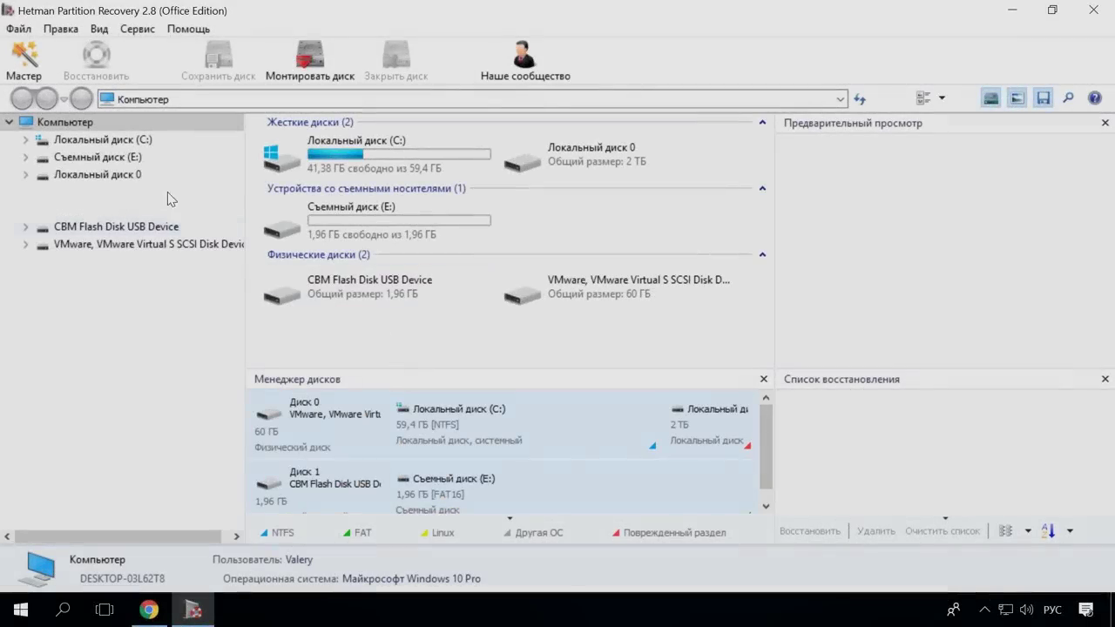
# - Analyze the removable disk (E:) with the file recovery wizard and finish the wizard
pyautogui.doubleClick(145, 159)
pyautogui.click(672, 470)
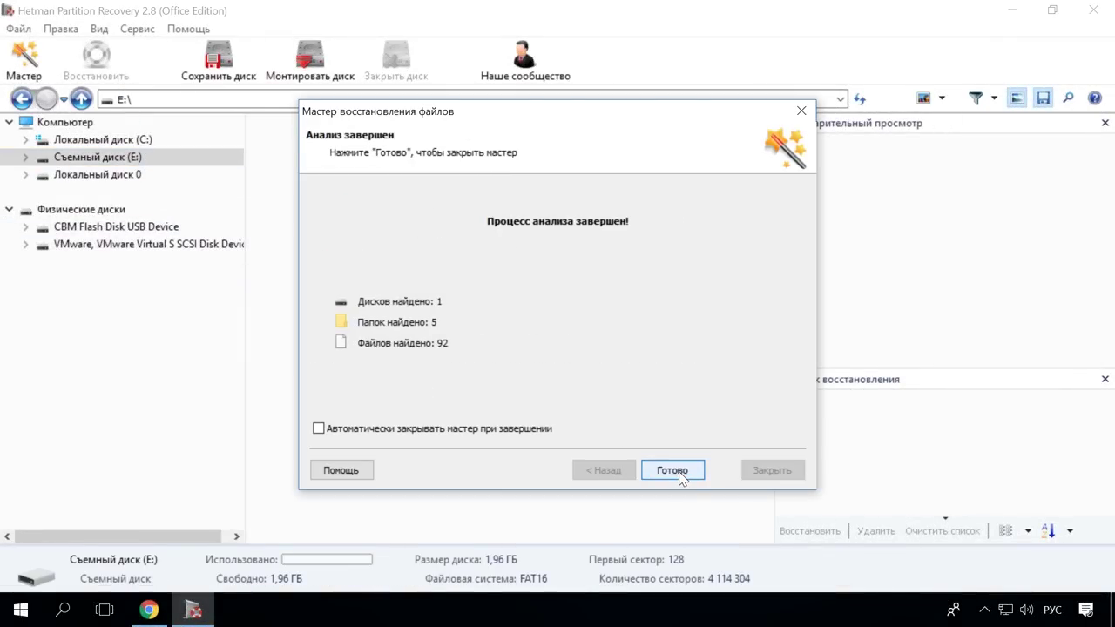
pyautogui.click(674, 469)
# - Preview the deleted flower image, model-2436214_1920.jpg and the Microsoft Word document on drive E:
pyautogui.click(328, 474)
pyautogui.click(469, 333)
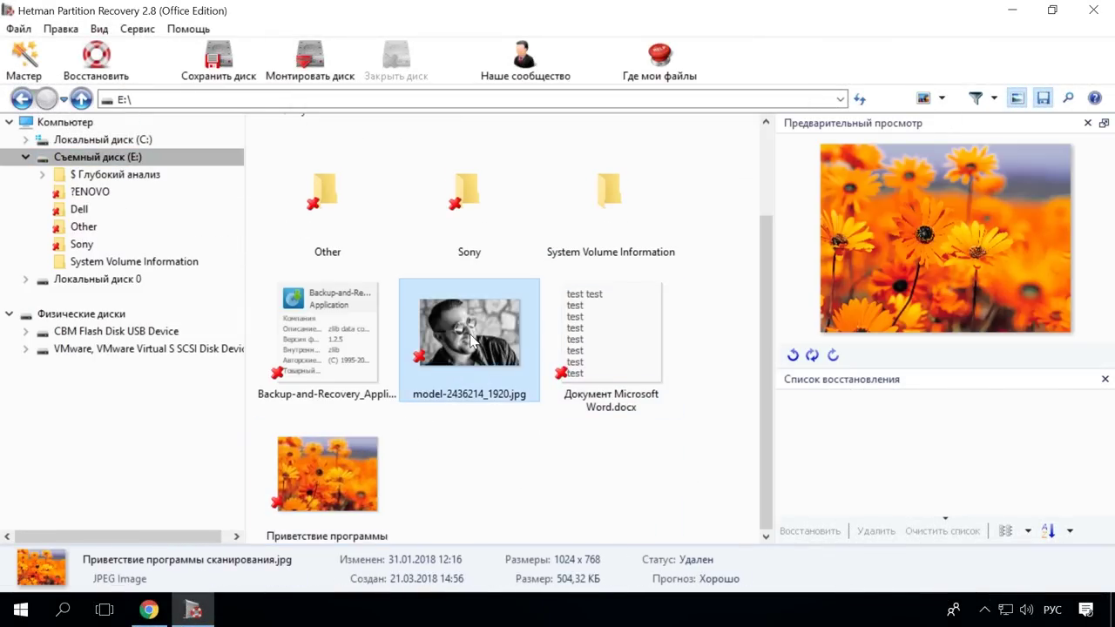
pyautogui.click(618, 349)
# - Open the deleted Sony folder on drive E: and start recovering the CB_Green_AssistVAIOButton image
pyautogui.click(103, 246)
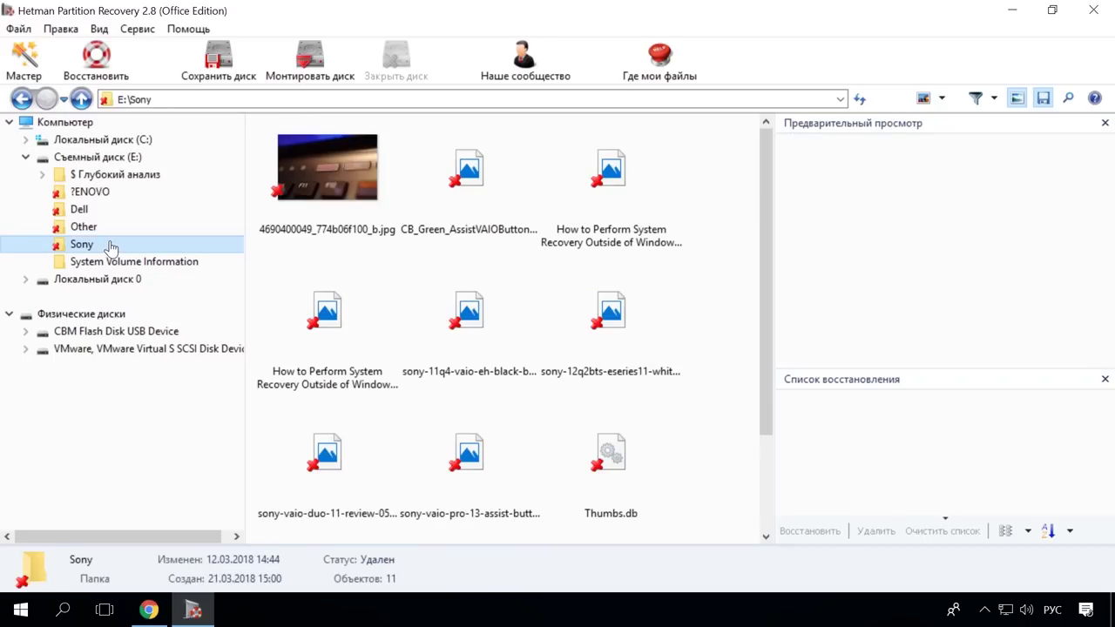
pyautogui.click(453, 199)
pyautogui.rightClick(453, 198)
pyautogui.click(487, 201)
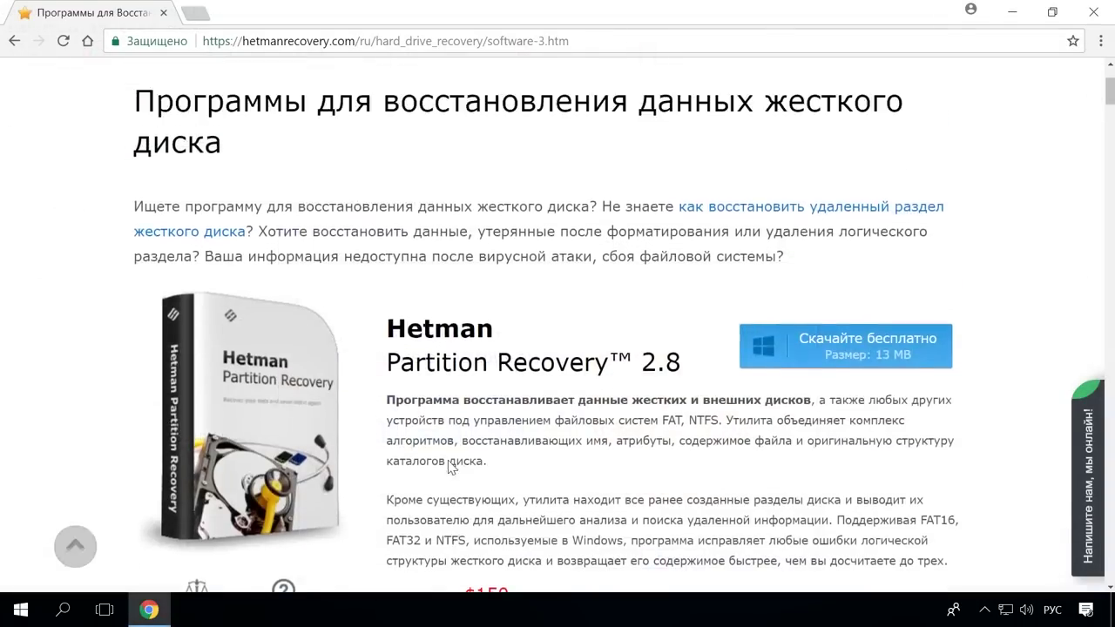
# - Open the Hetman Software blog and read the article on converting a Mac-formatted disk to a Windows disk
pyautogui.scroll(5, 844, 211)
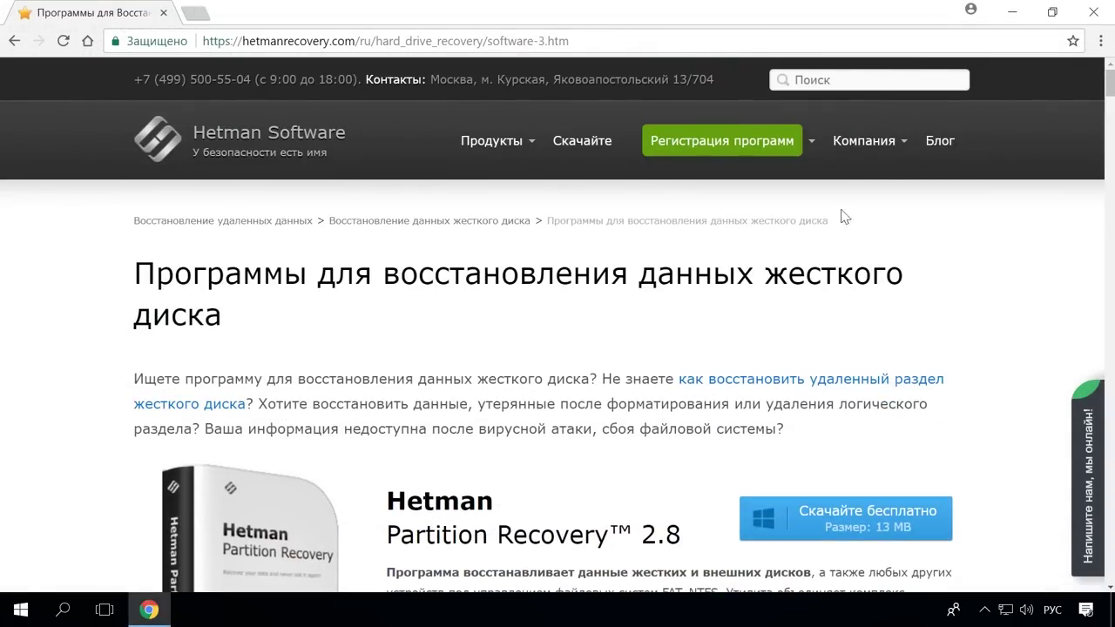
pyautogui.click(934, 148)
pyautogui.scroll(-12, 925, 265)
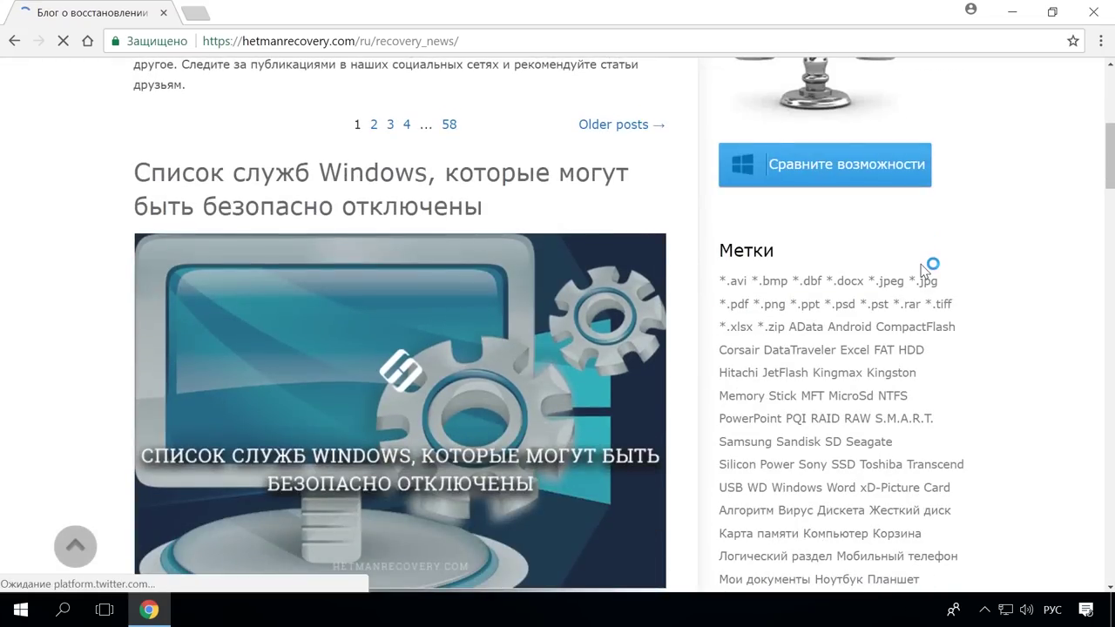
pyautogui.scroll(-9, 923, 272)
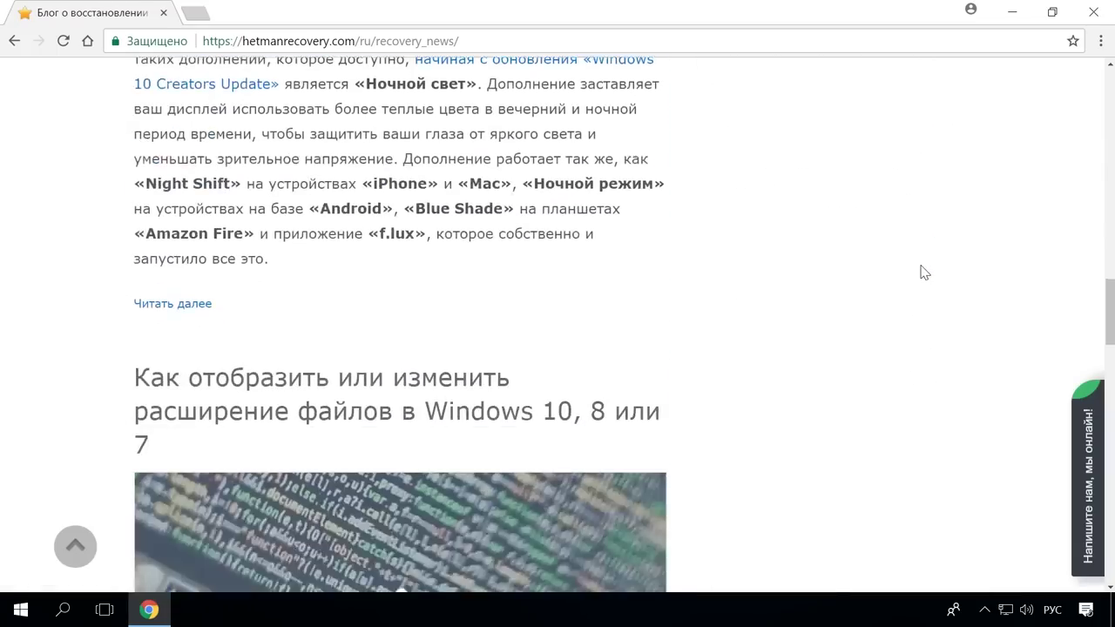
pyautogui.scroll(-5, 923, 273)
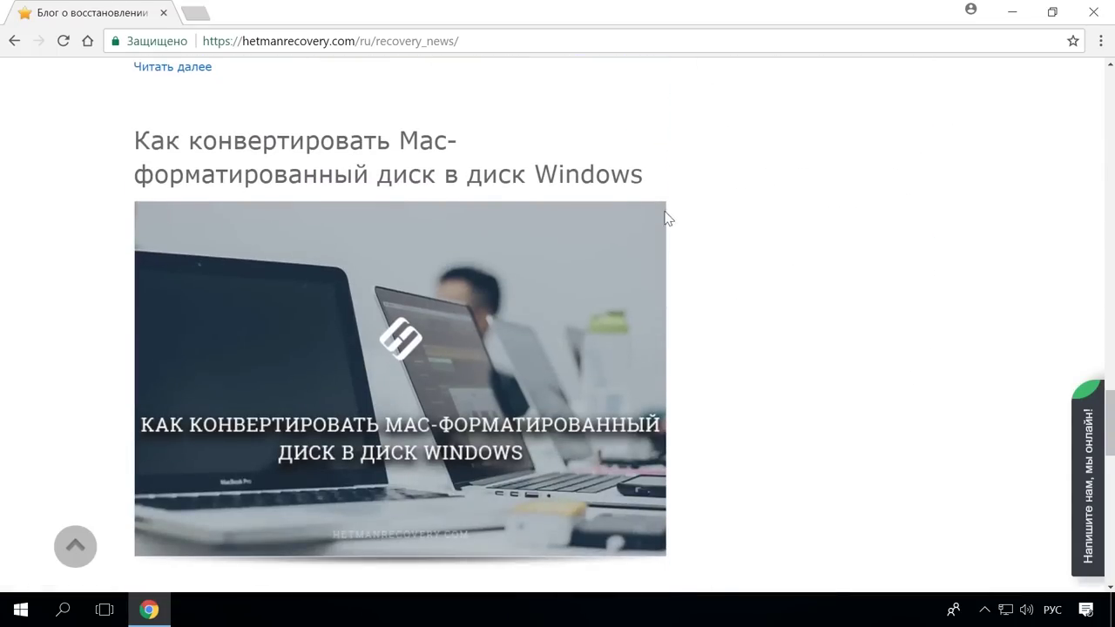
pyautogui.click(599, 180)
pyautogui.scroll(-15, 641, 233)
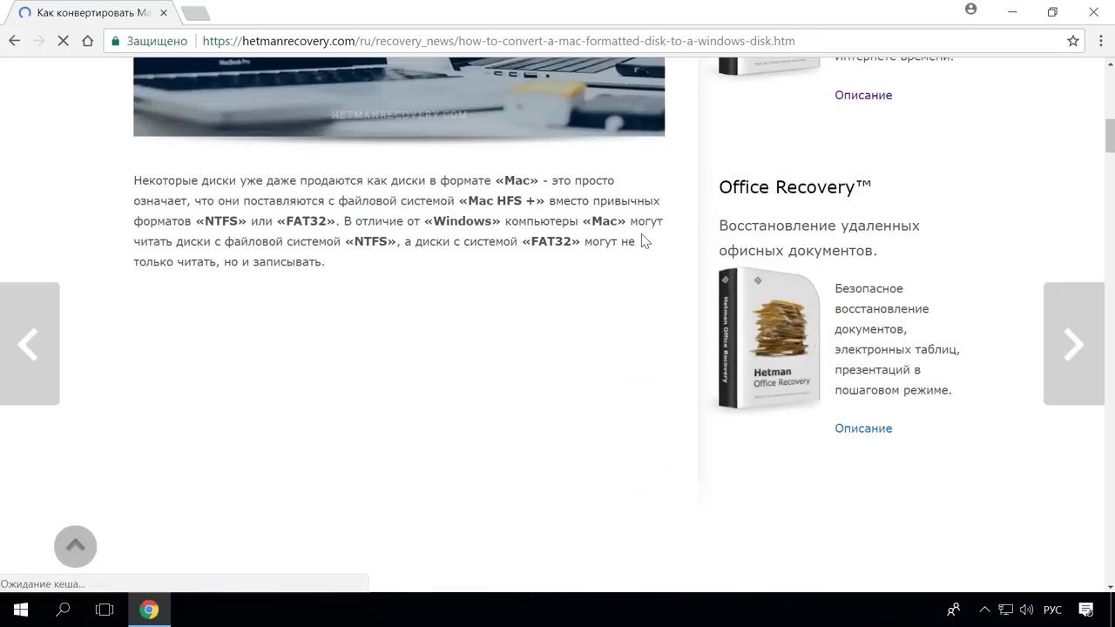
pyautogui.scroll(-8, 646, 234)
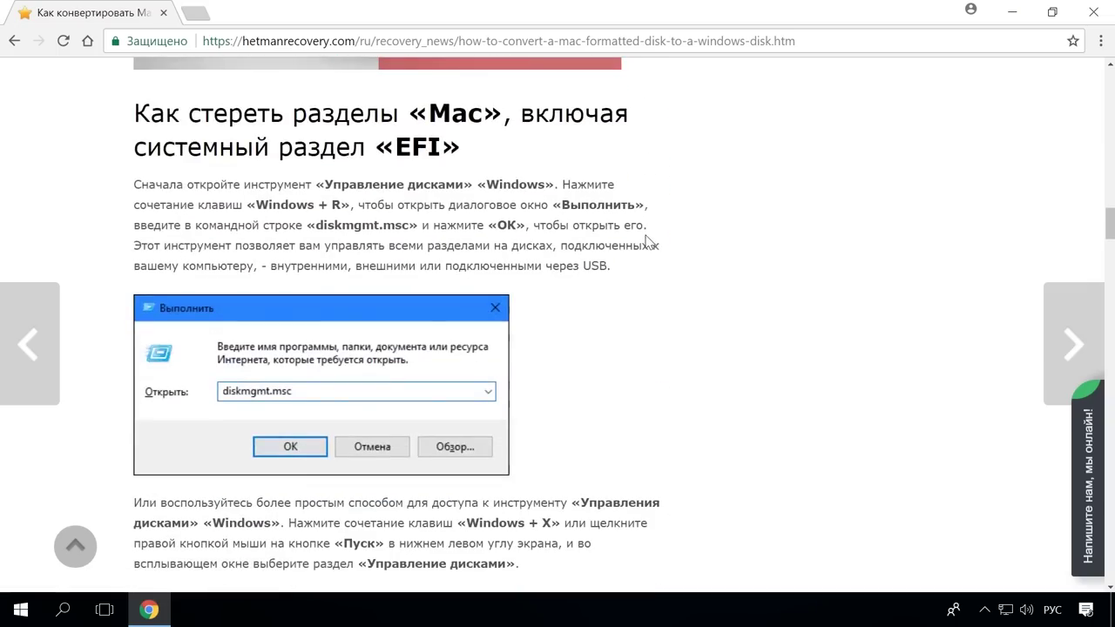
# - Open the website's online support chat and enter the greeting "Здравствуйте"
pyautogui.click(1082, 472)
pyautogui.write('Здравствуйте')
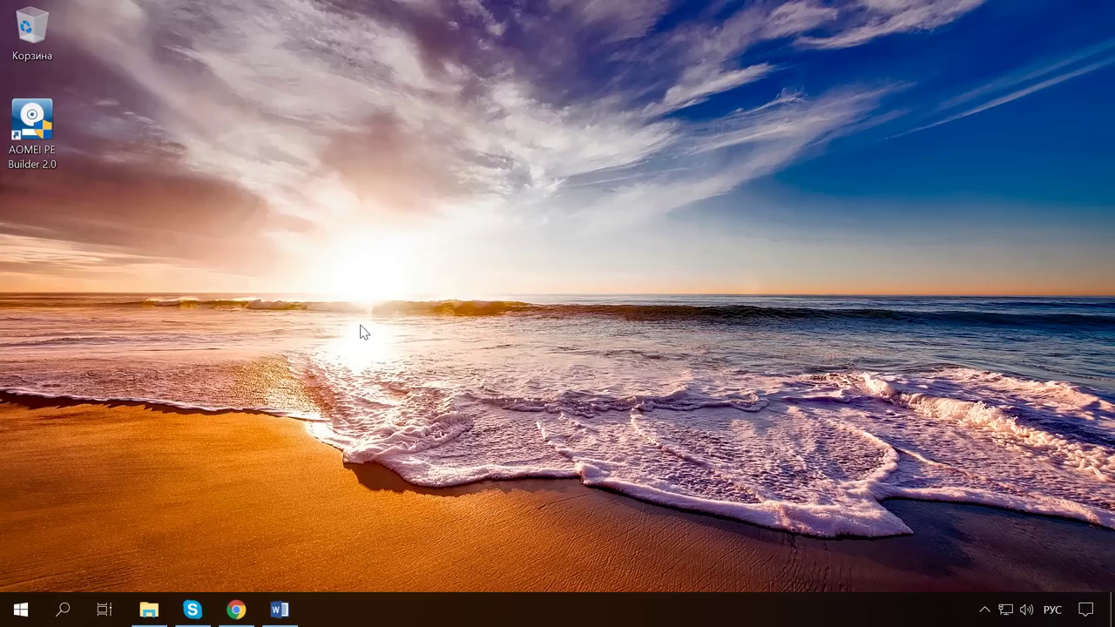
# - Switch to Chrome, download the portable version of Hetman Partition Recovery, and extract hetman_partition_recovery.zip into a folder of the same name
pyautogui.click(236, 610)
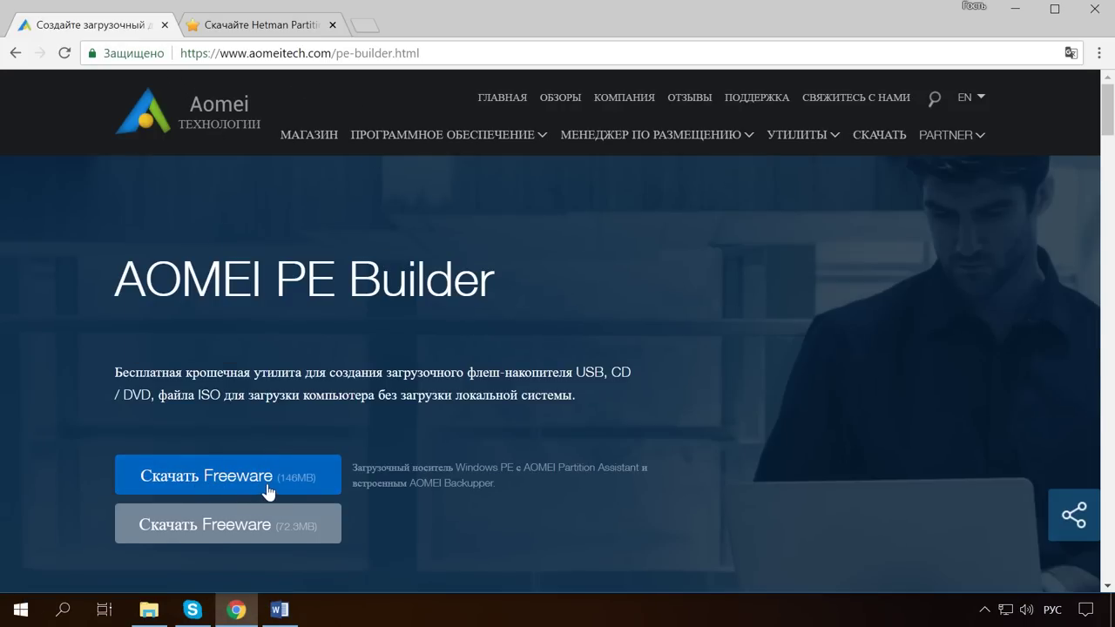
pyautogui.click(251, 26)
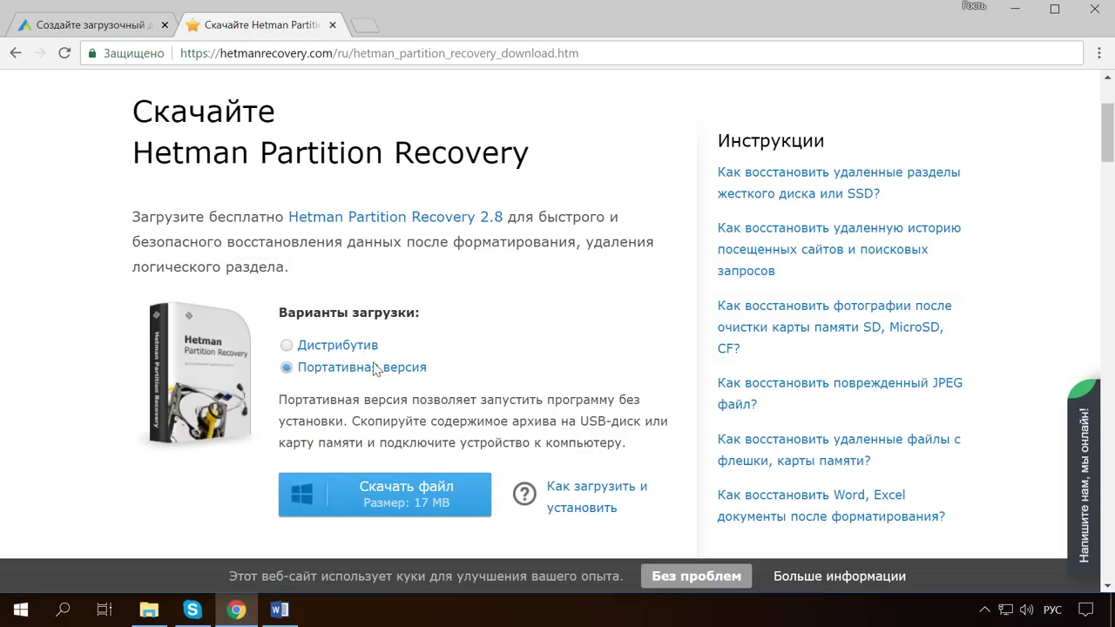
pyautogui.click(396, 510)
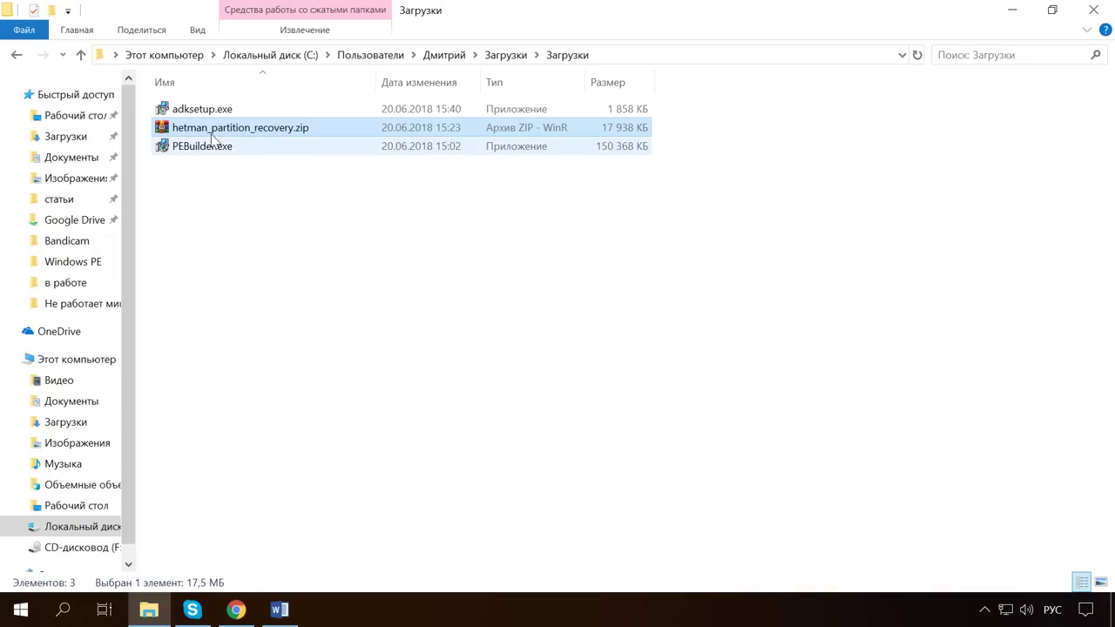
pyautogui.rightClick(213, 136)
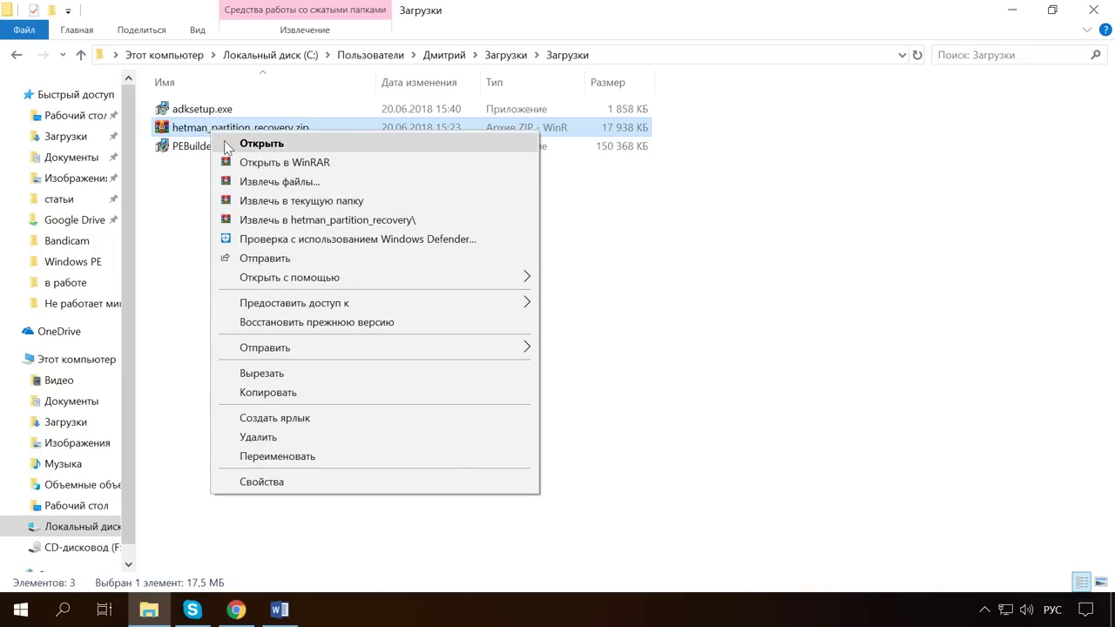
pyautogui.click(331, 220)
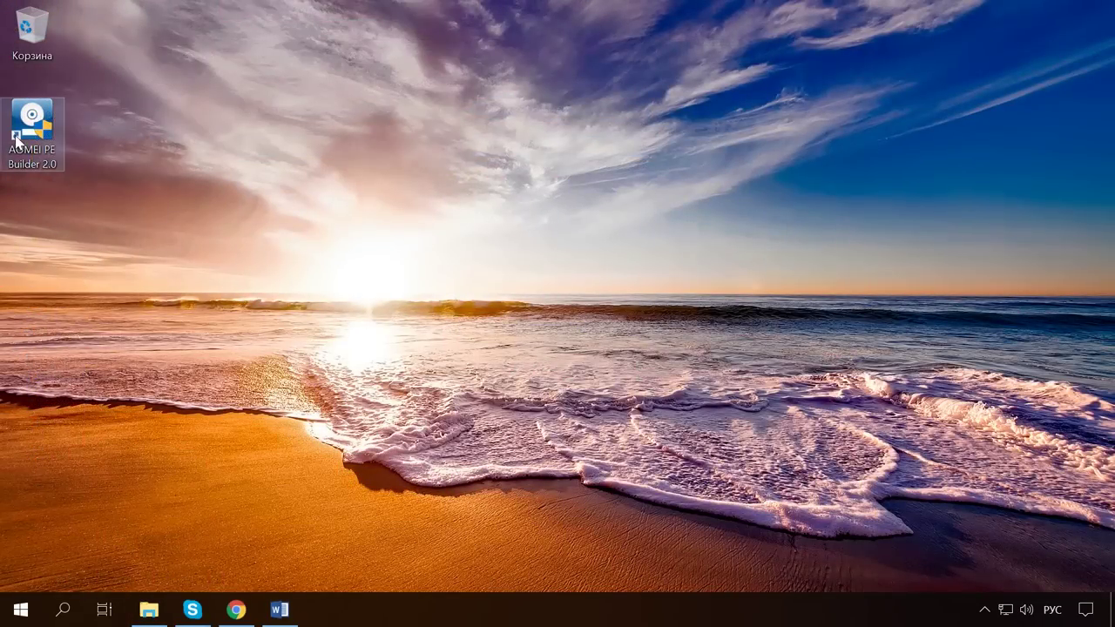
# - Launch AOMEI PE Builder with permission to make changes and proceed to tool selection, using the internet WinPE environment and the 32-bit version
pyautogui.doubleClick(16, 139)
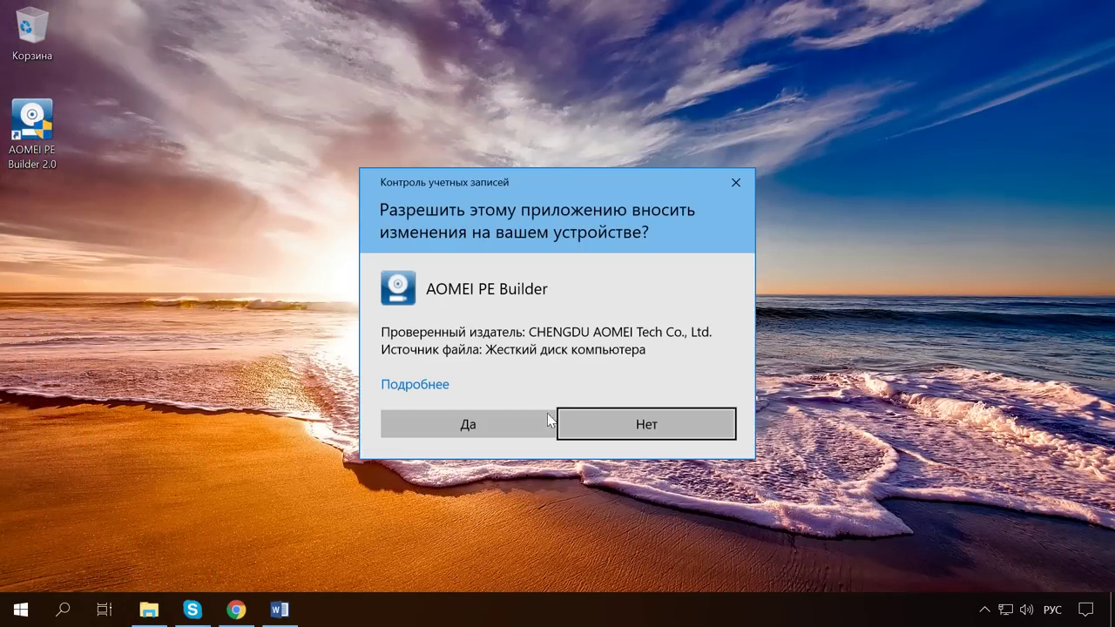
pyautogui.click(523, 424)
pyautogui.click(727, 426)
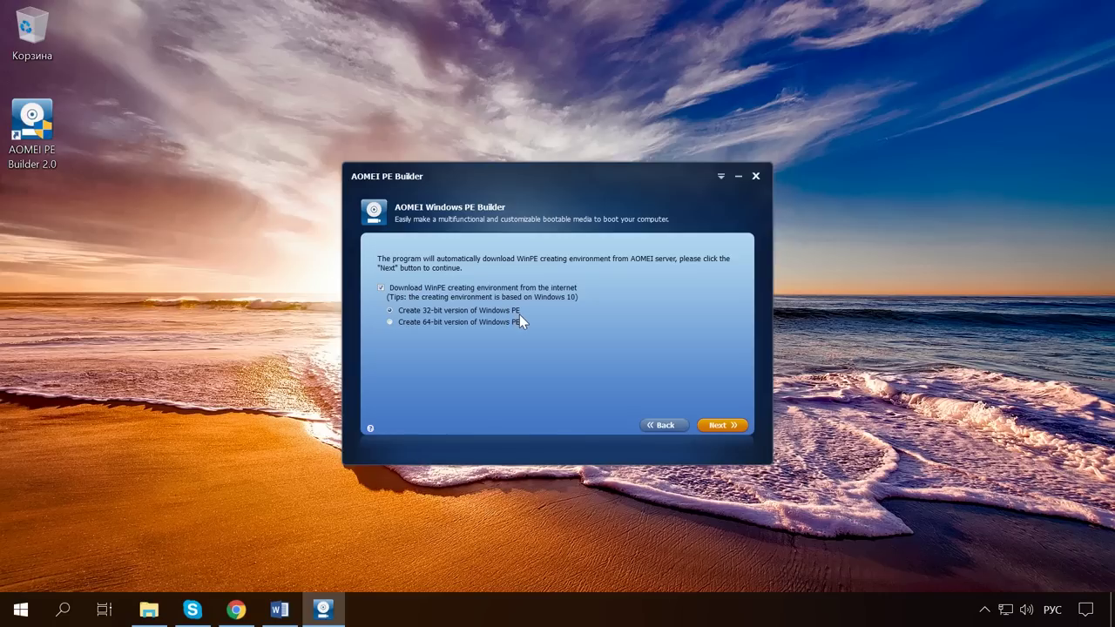
pyautogui.click(723, 428)
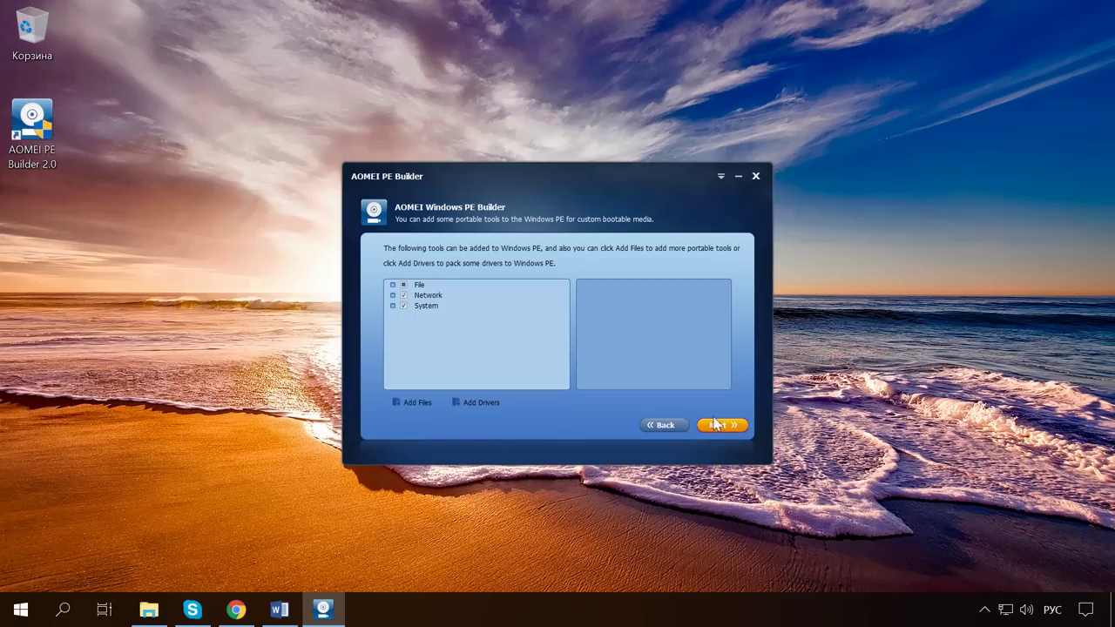
# - Exclude Recuva from the File tools included in the Windows PE and check the Network tools group
pyautogui.moveTo(426, 307)
pyautogui.click(393, 286)
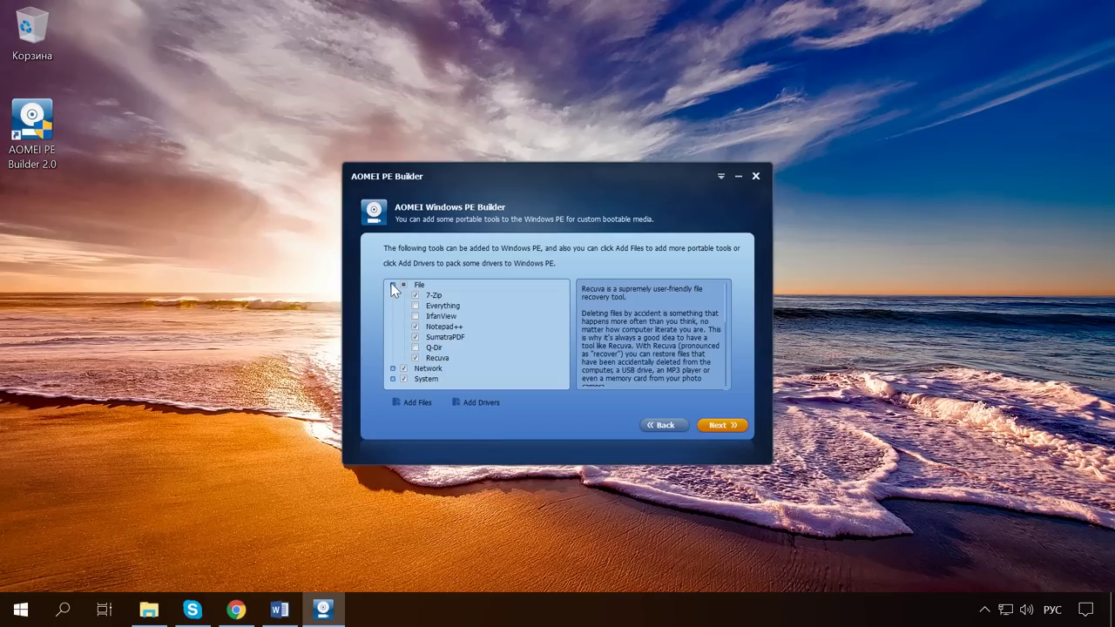
pyautogui.click(414, 357)
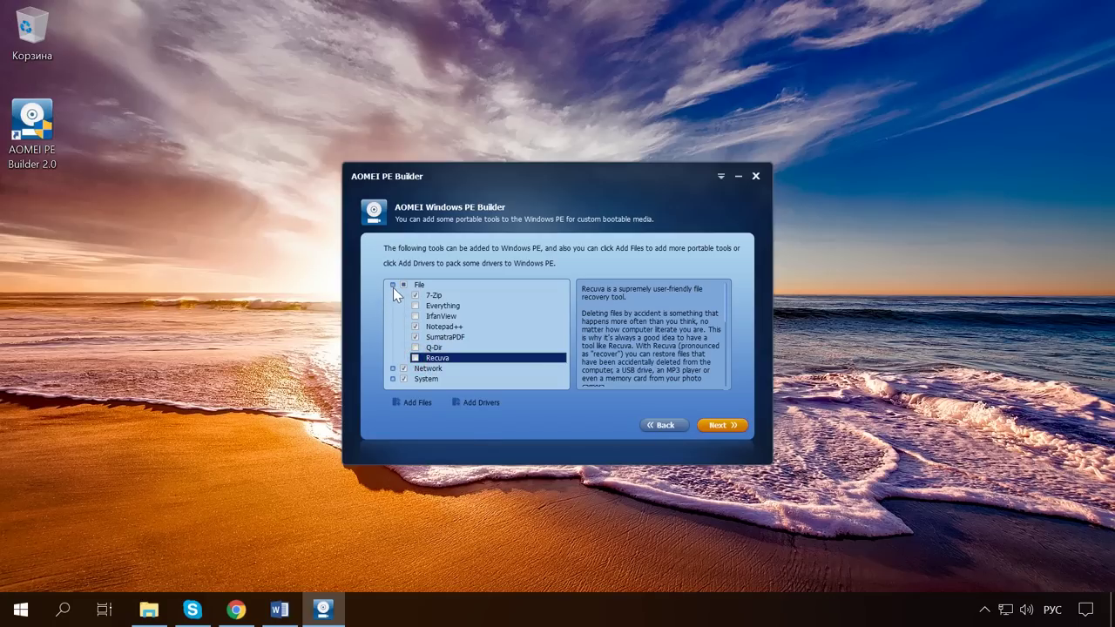
pyautogui.click(392, 284)
pyautogui.click(392, 295)
pyautogui.click(392, 296)
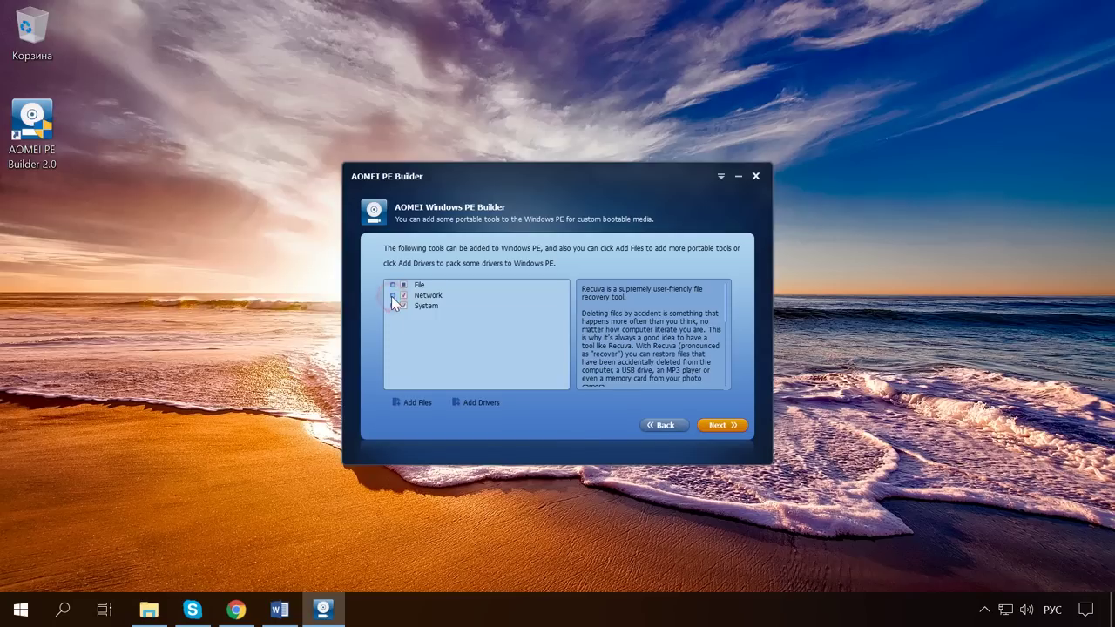
# - Add the extracted Hetman Partition Recovery folder from Загрузки to the bootable media under My Tools and proceed to the media type selection
pyautogui.click(418, 404)
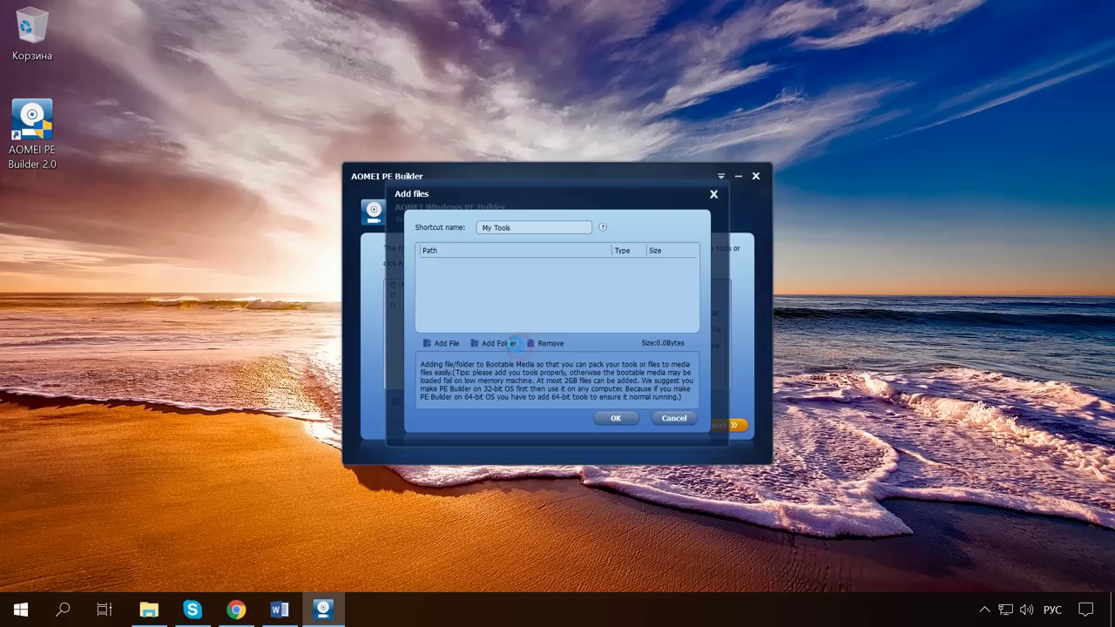
pyautogui.click(510, 345)
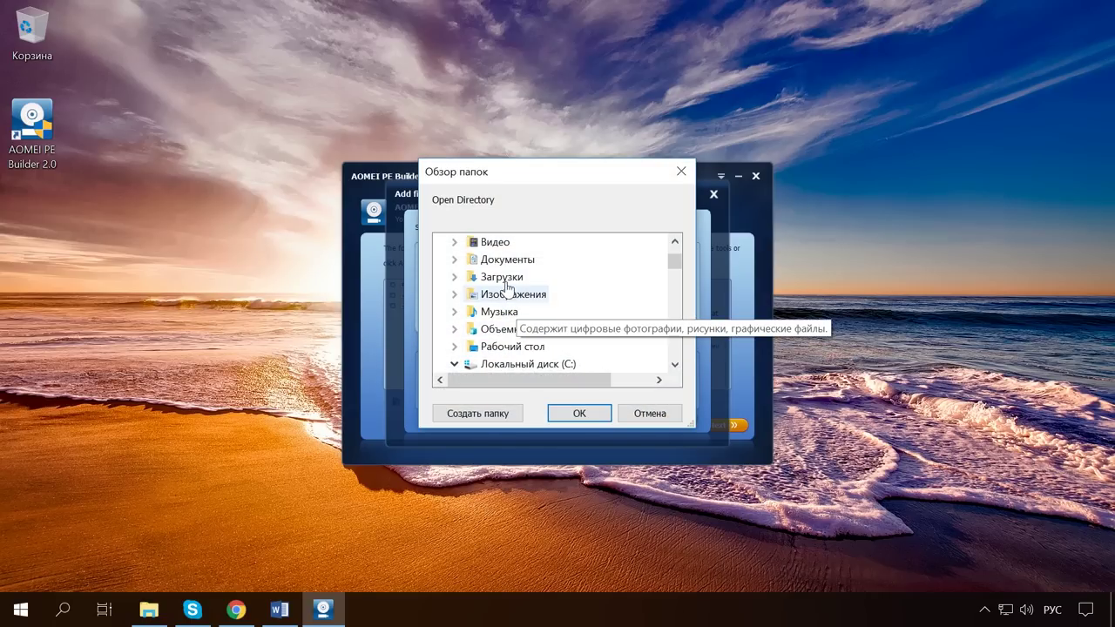
pyautogui.click(502, 277)
pyautogui.click(516, 347)
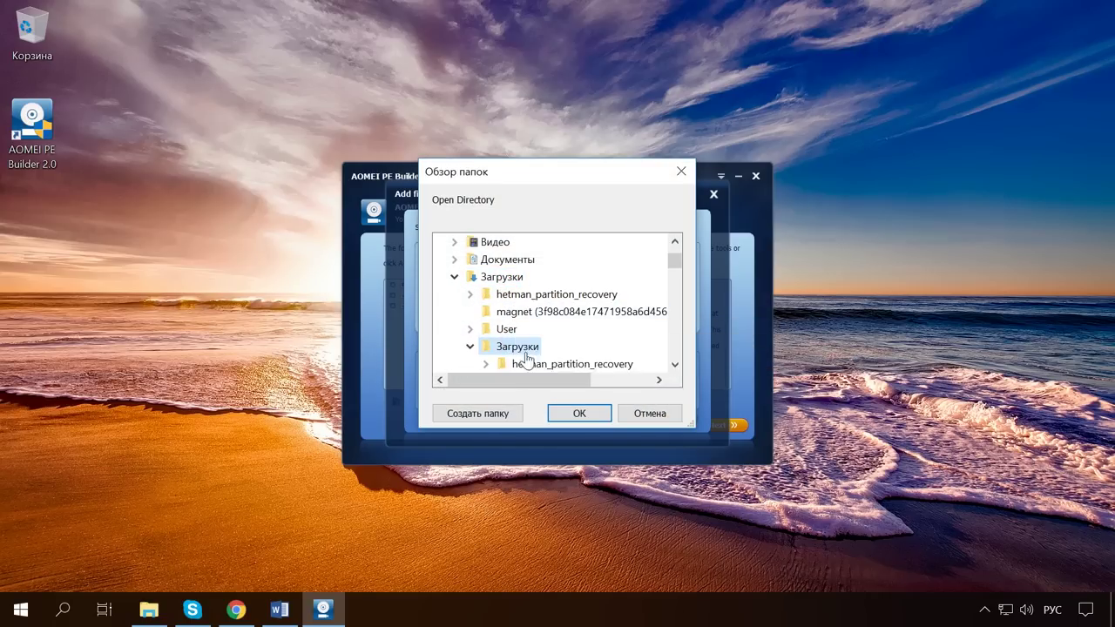
pyautogui.click(531, 364)
pyautogui.click(564, 278)
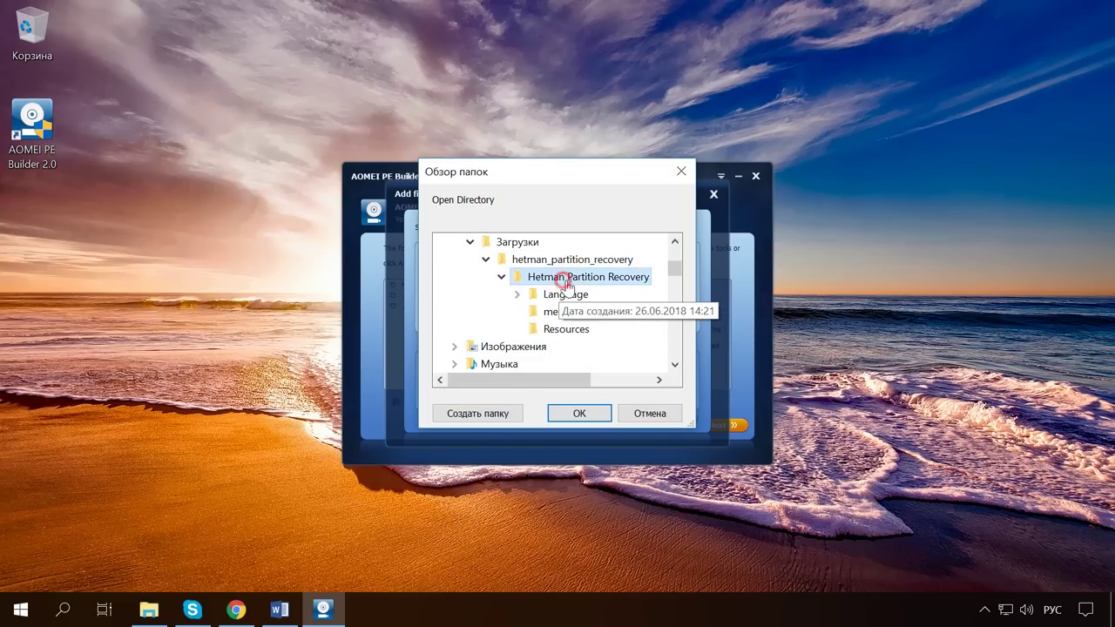
pyautogui.click(577, 413)
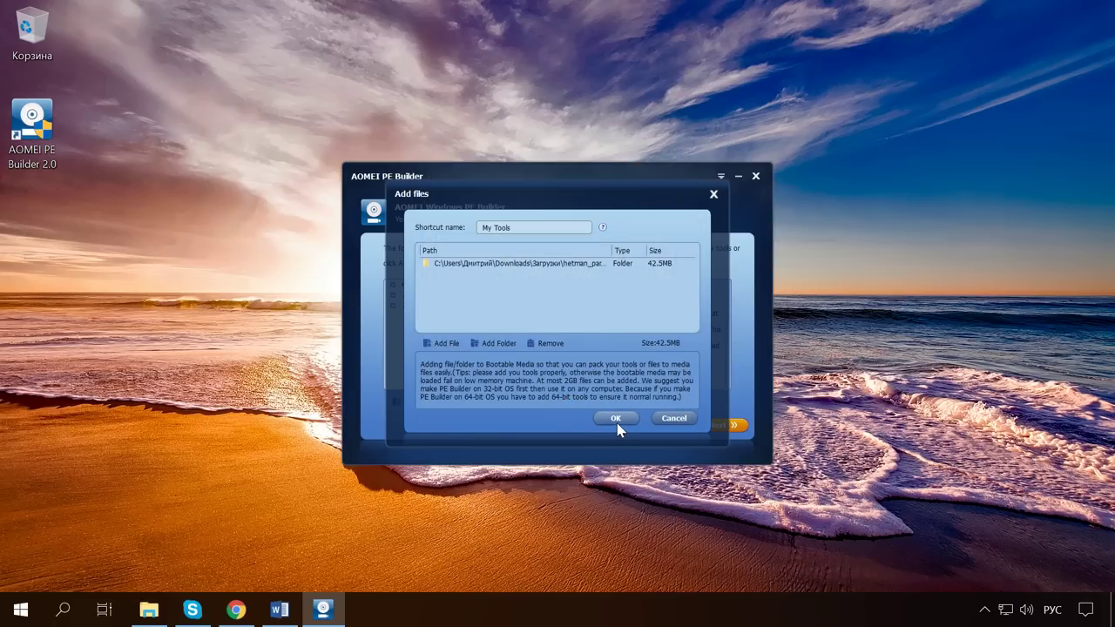
pyautogui.click(615, 419)
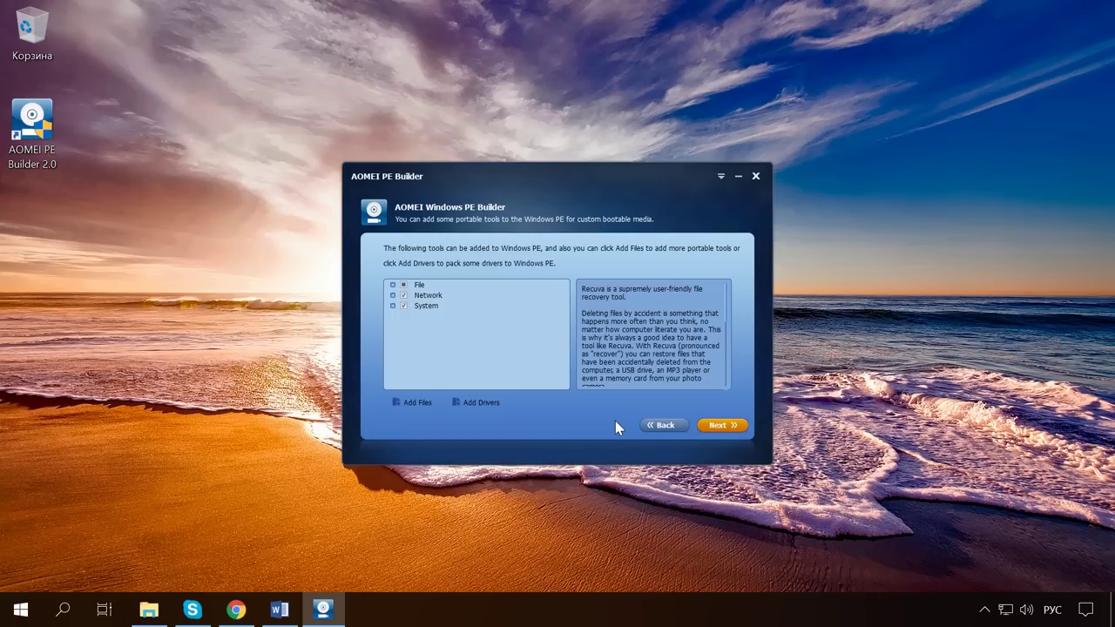
pyautogui.click(722, 425)
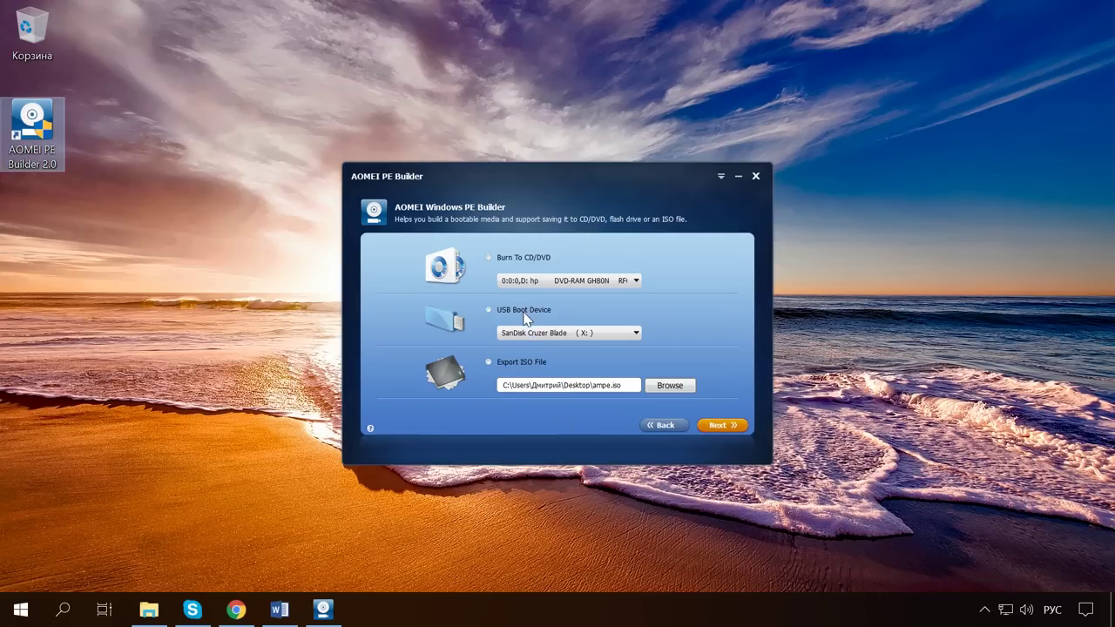
# - Build the bootable media on the SanDisk Cruzer Blade (X:) USB boot device, allow the disk to be formatted, and finish the wizard
pyautogui.click(566, 314)
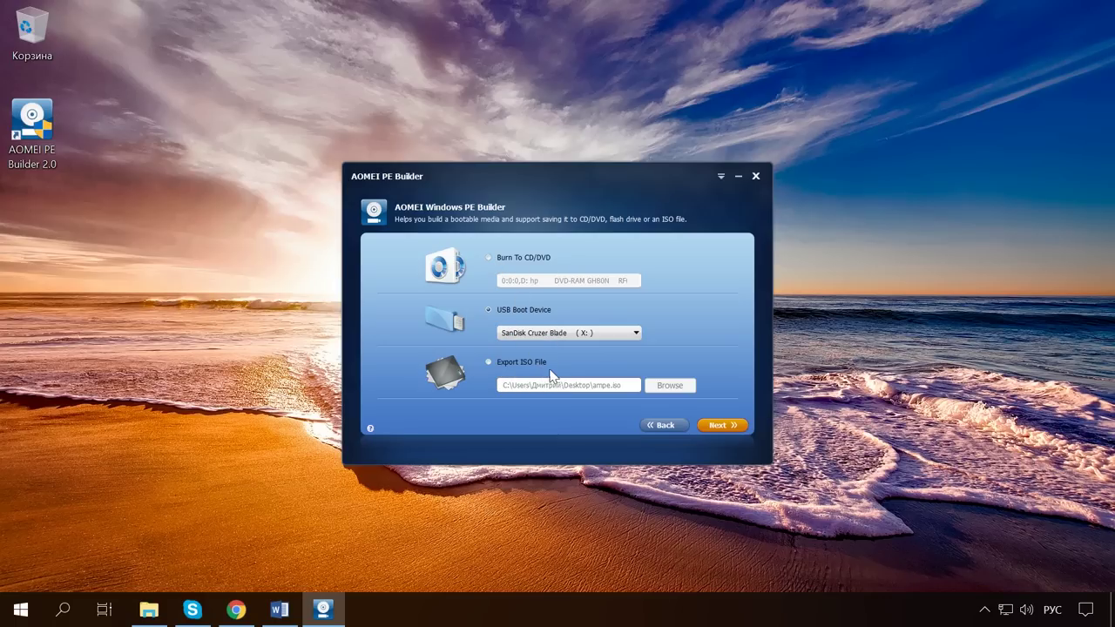
pyautogui.click(725, 425)
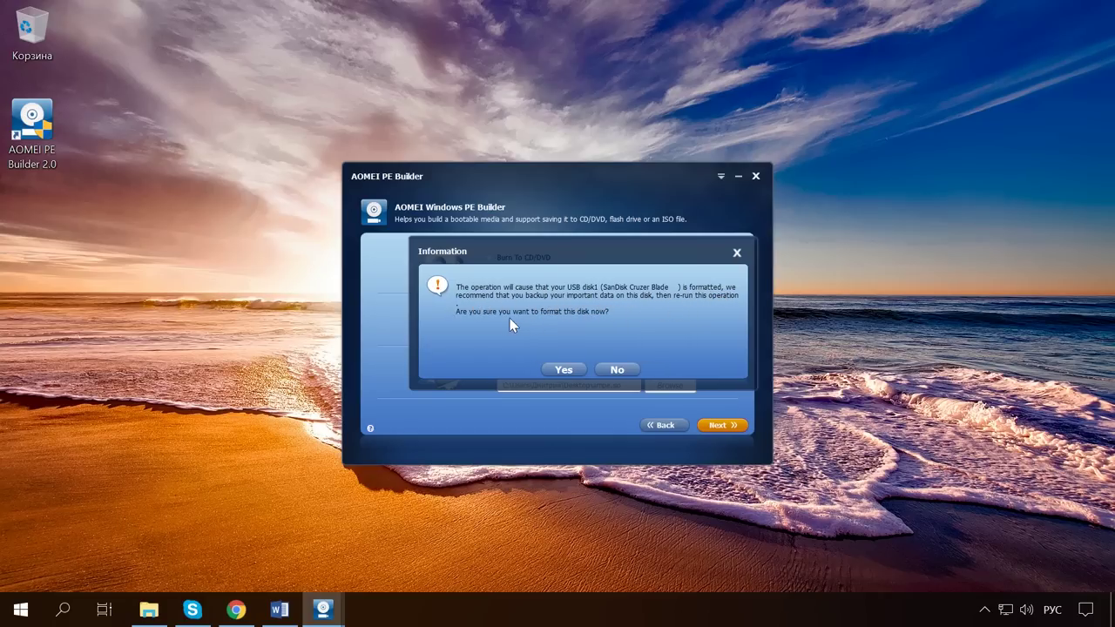
pyautogui.click(564, 370)
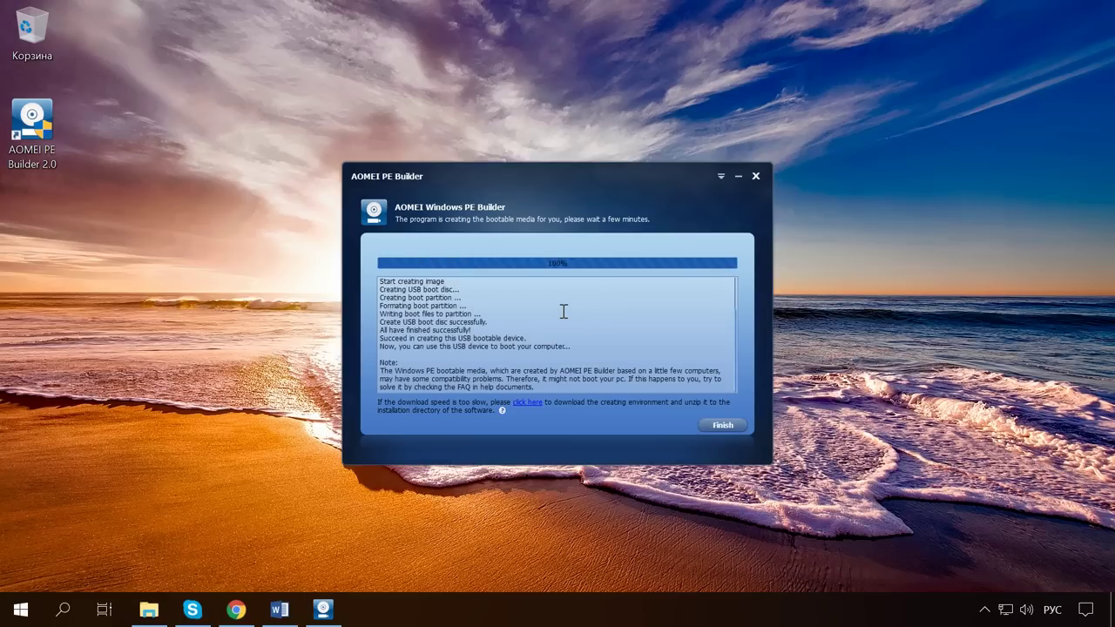
pyautogui.click(722, 425)
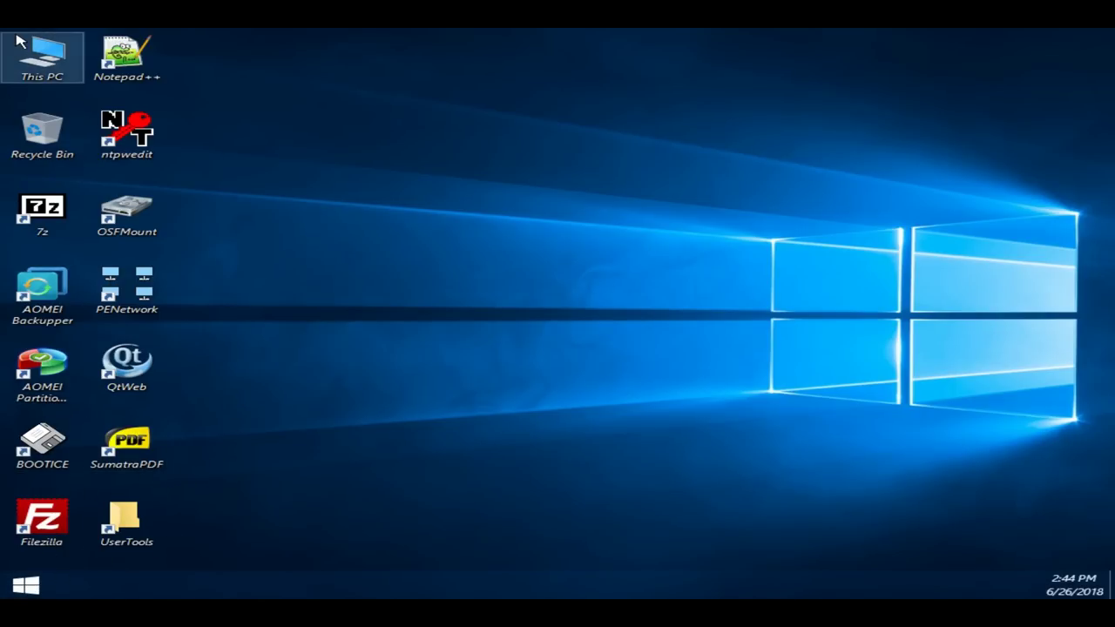
# - Check the drives in This PC and launch Hetman Partition Recovery from its folder under UserTools in the booted Windows PE
pyautogui.doubleClick(52, 79)
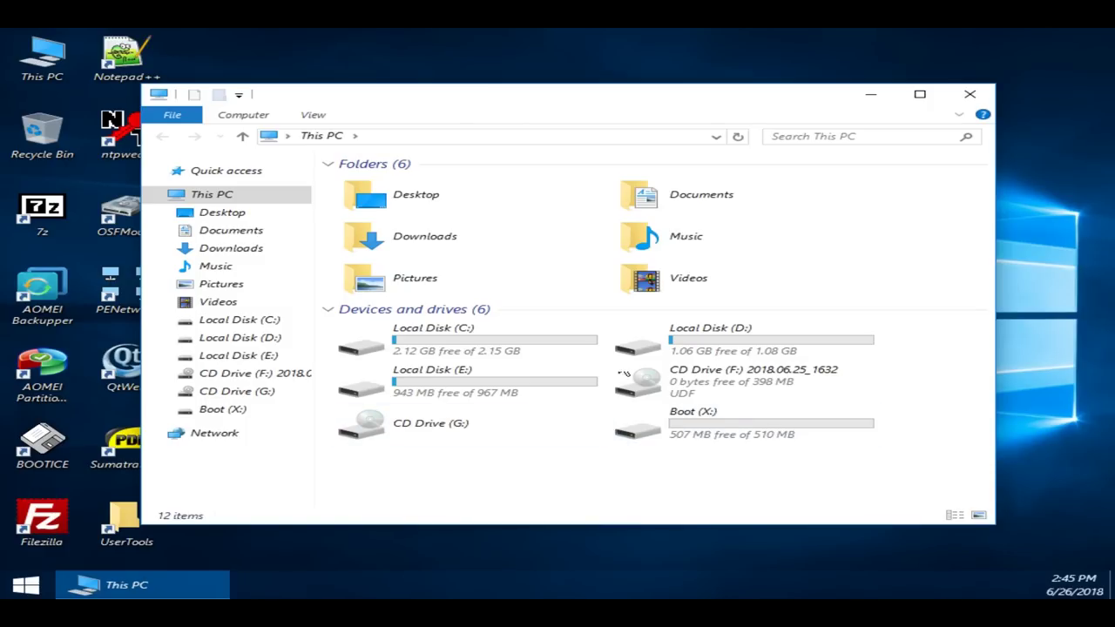
pyautogui.click(971, 94)
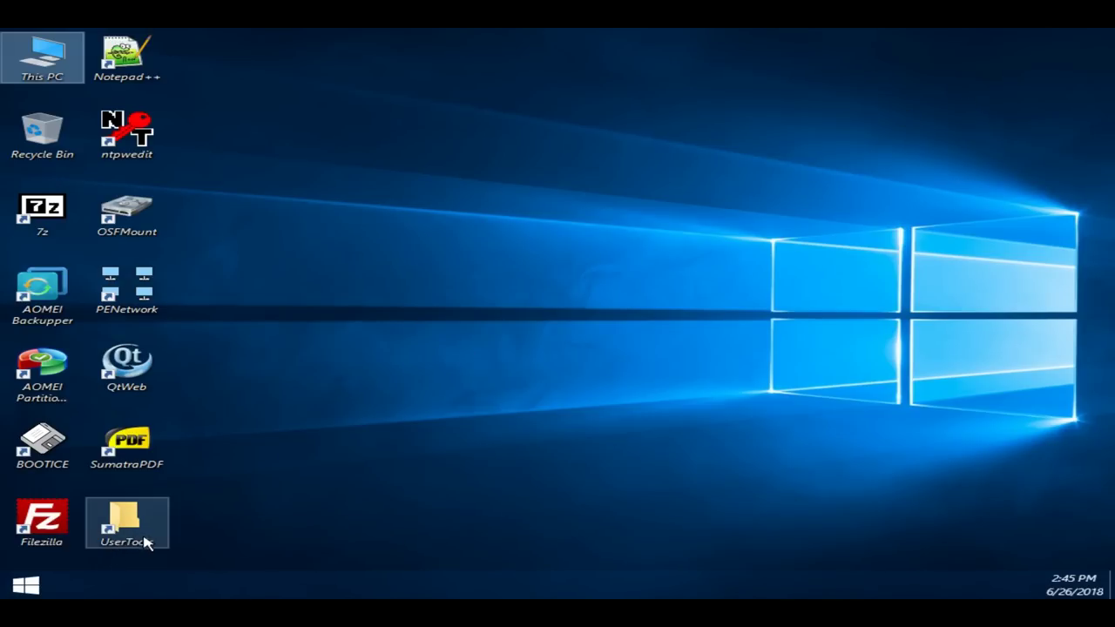
pyautogui.doubleClick(144, 541)
pyautogui.doubleClick(385, 187)
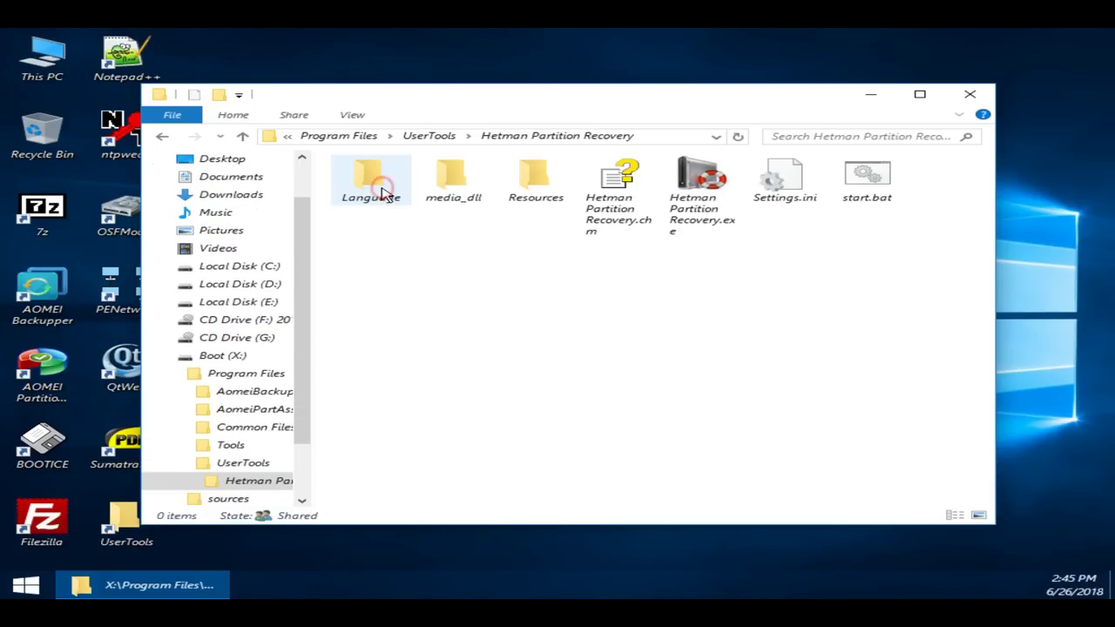
pyautogui.doubleClick(697, 193)
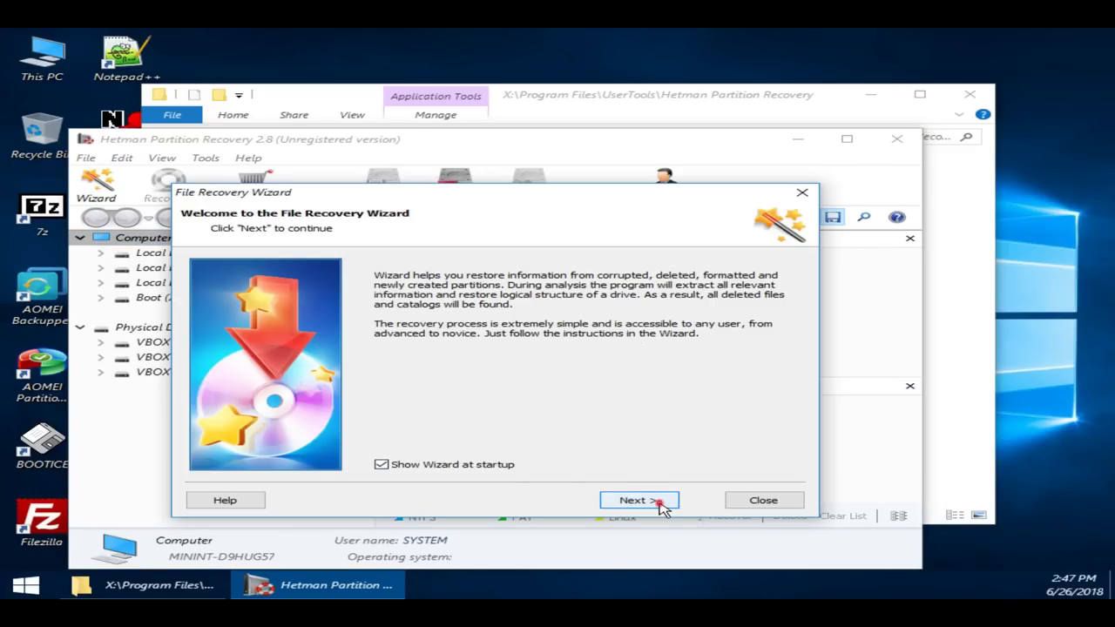
# - Analyze Local Disk (C:) for deleted files with the File Recovery Wizard and close the wizard
pyautogui.click(659, 502)
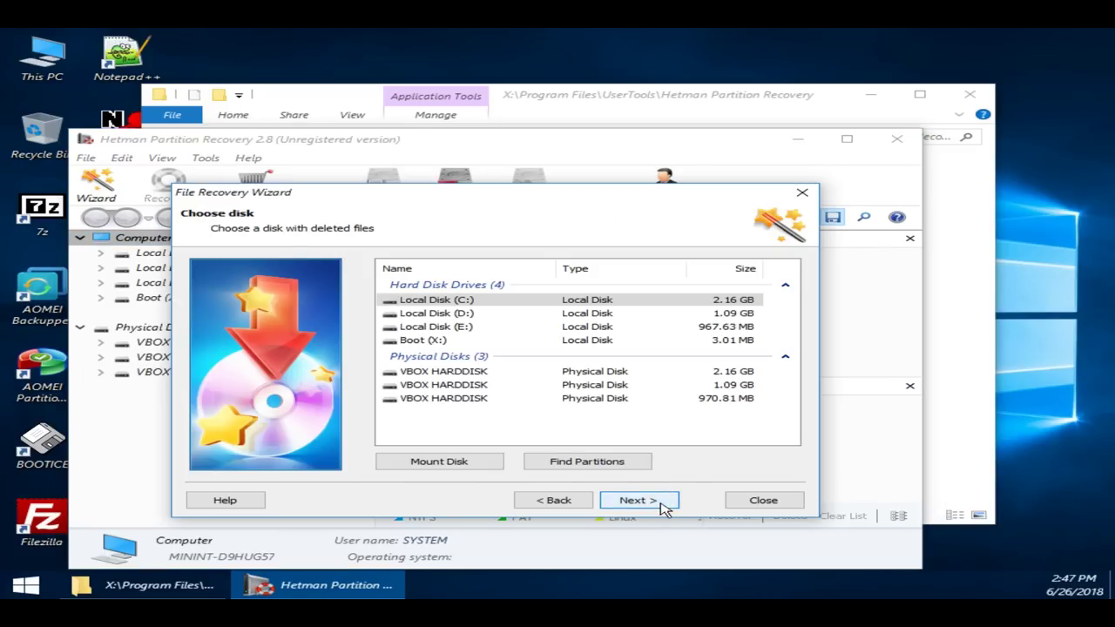
pyautogui.click(662, 505)
pyautogui.click(665, 503)
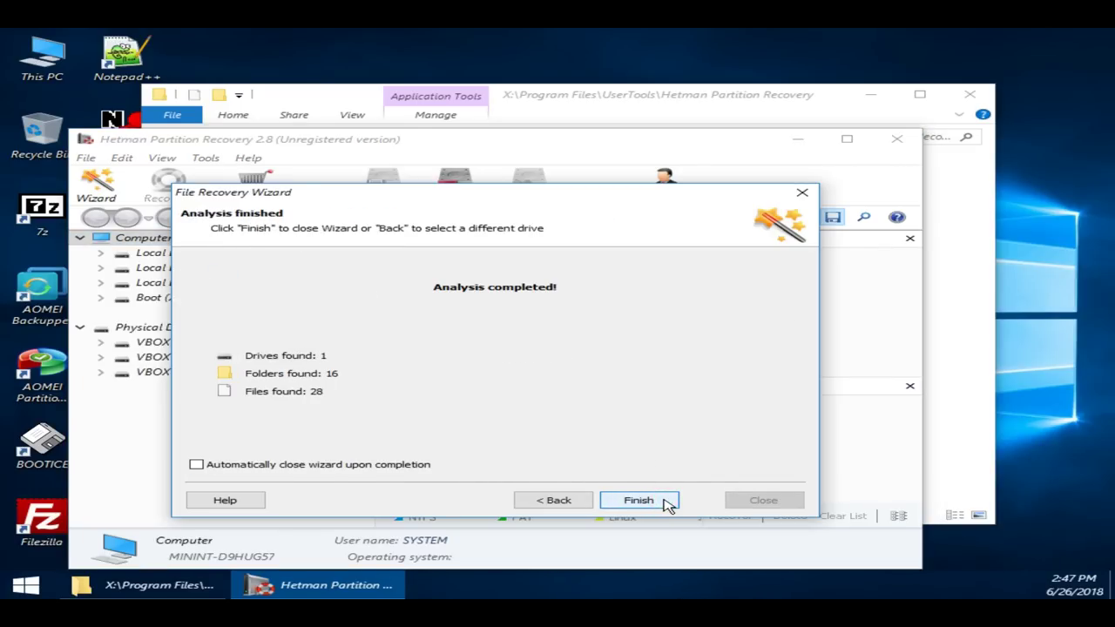
pyautogui.click(638, 499)
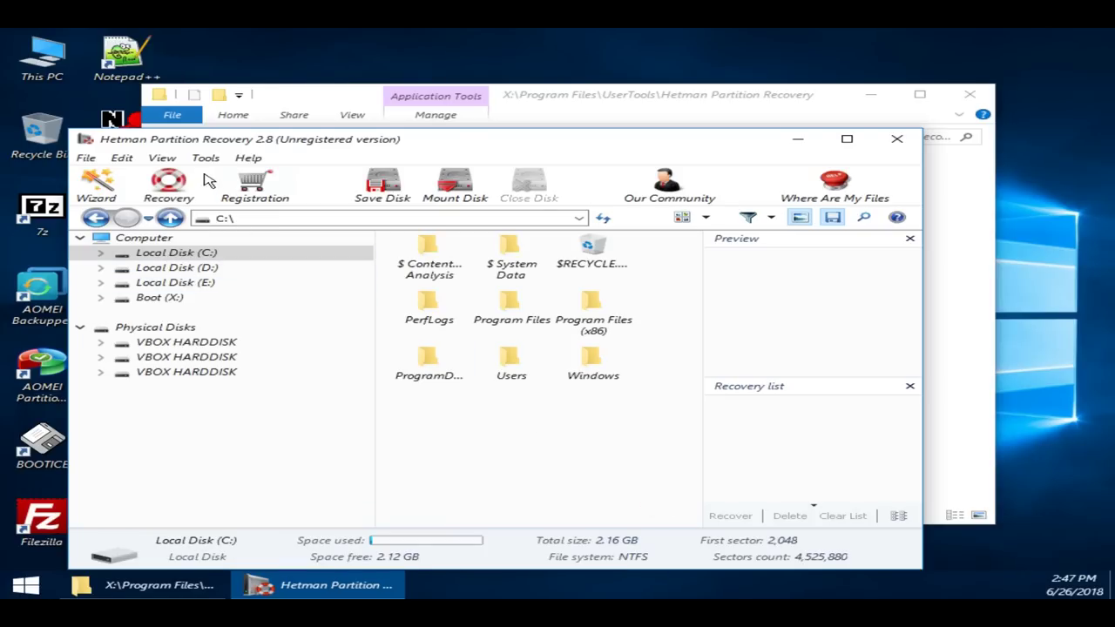
# - Switch the interface language of Hetman Partition Recovery to Русский
pyautogui.click(161, 159)
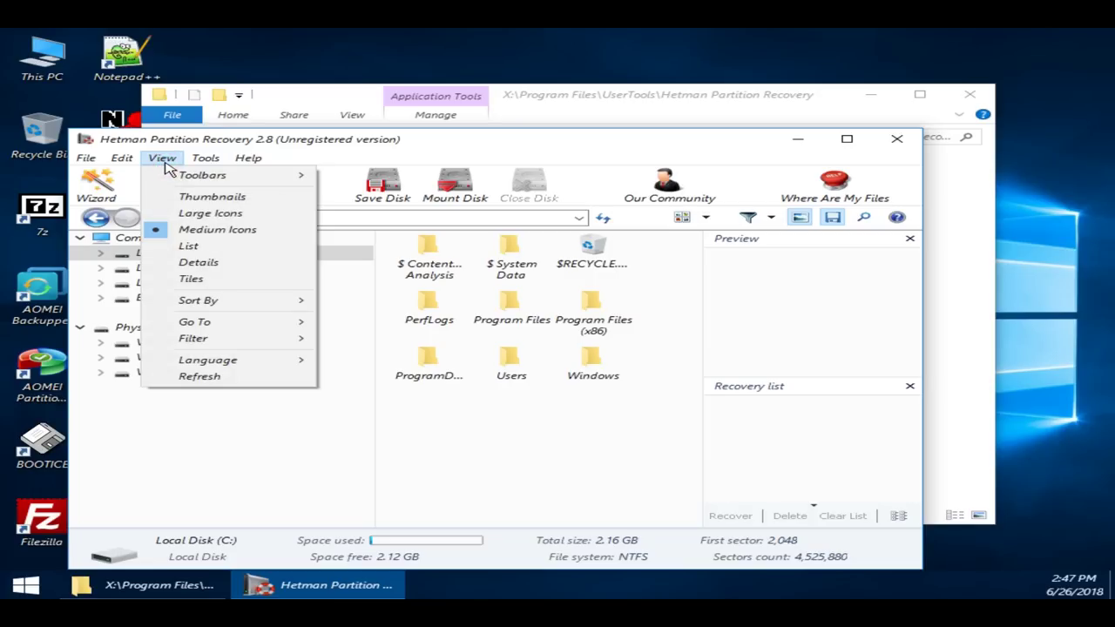
pyautogui.moveTo(244, 360)
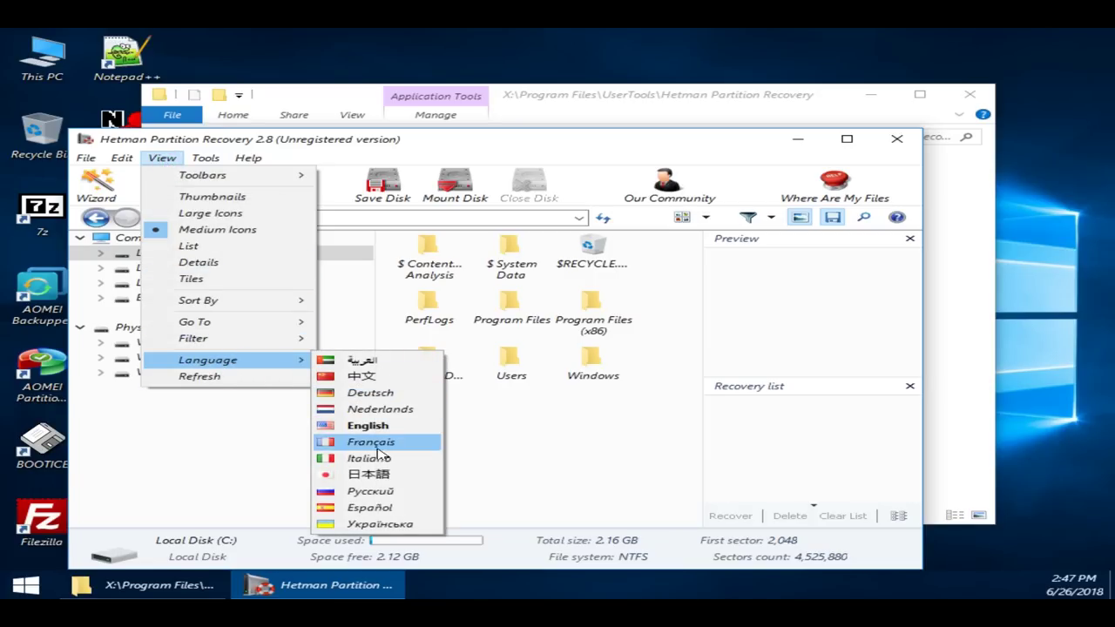
pyautogui.click(374, 491)
# - Recover the found files by saving them to the hard disk in C:\Восстановленные файлы\, keeping the folder structure and alternate data streams
pyautogui.click(440, 265)
pyautogui.click(196, 185)
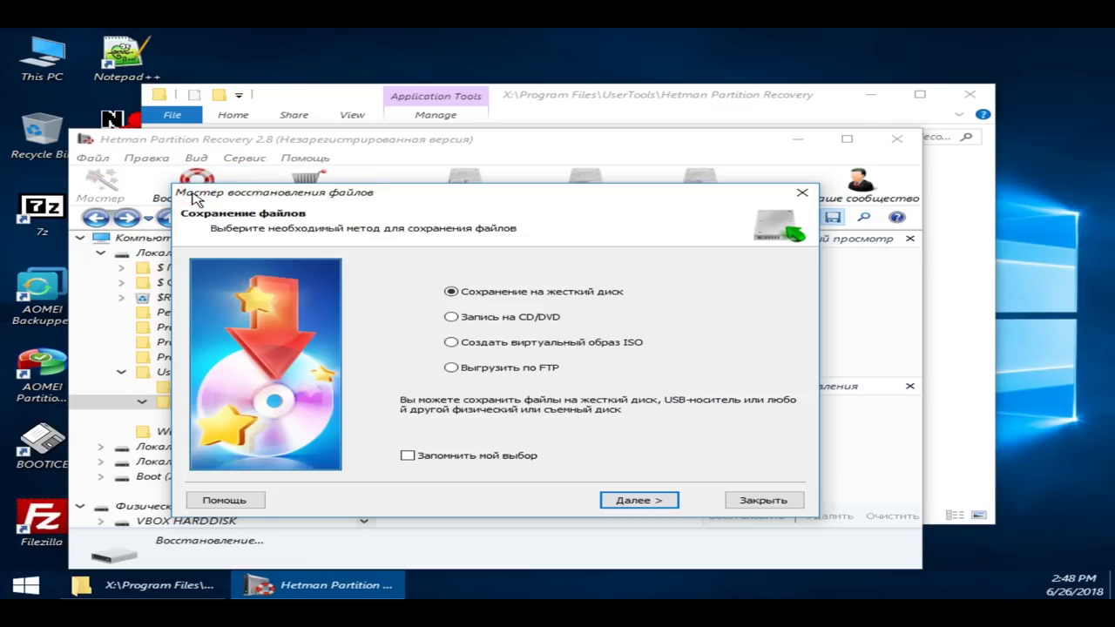
pyautogui.click(657, 499)
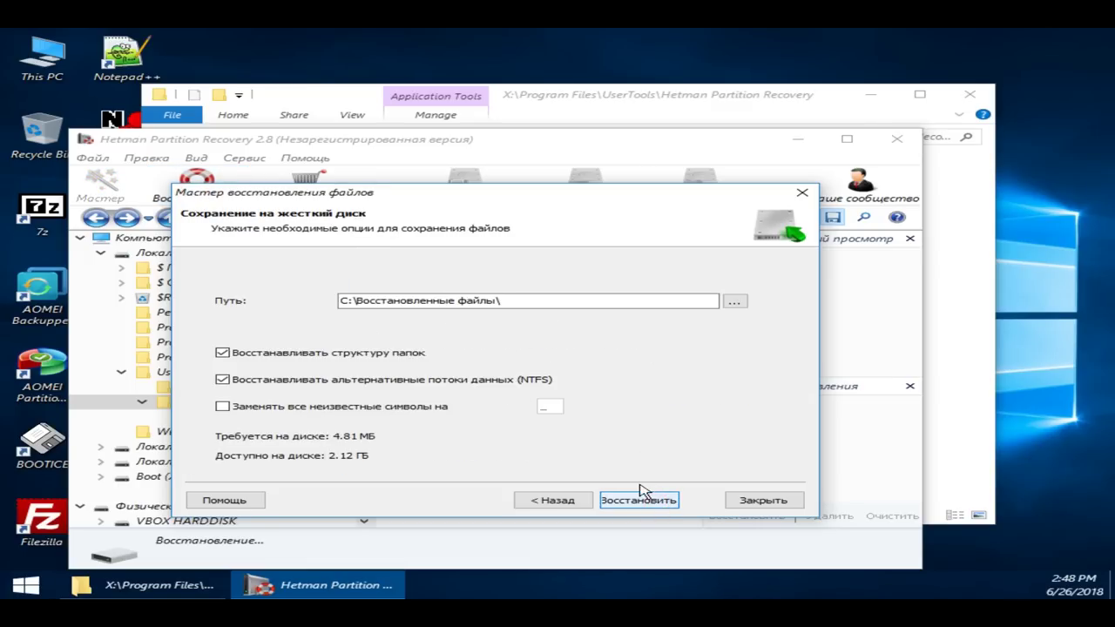
pyautogui.click(638, 504)
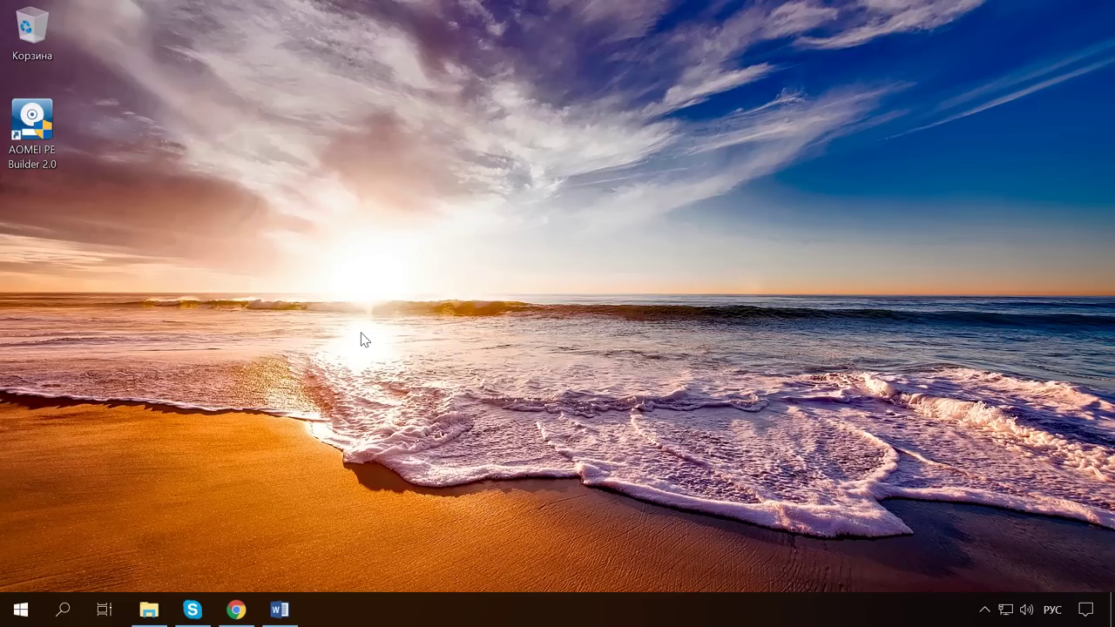
pyautogui.hotkey('alt', 'shift')
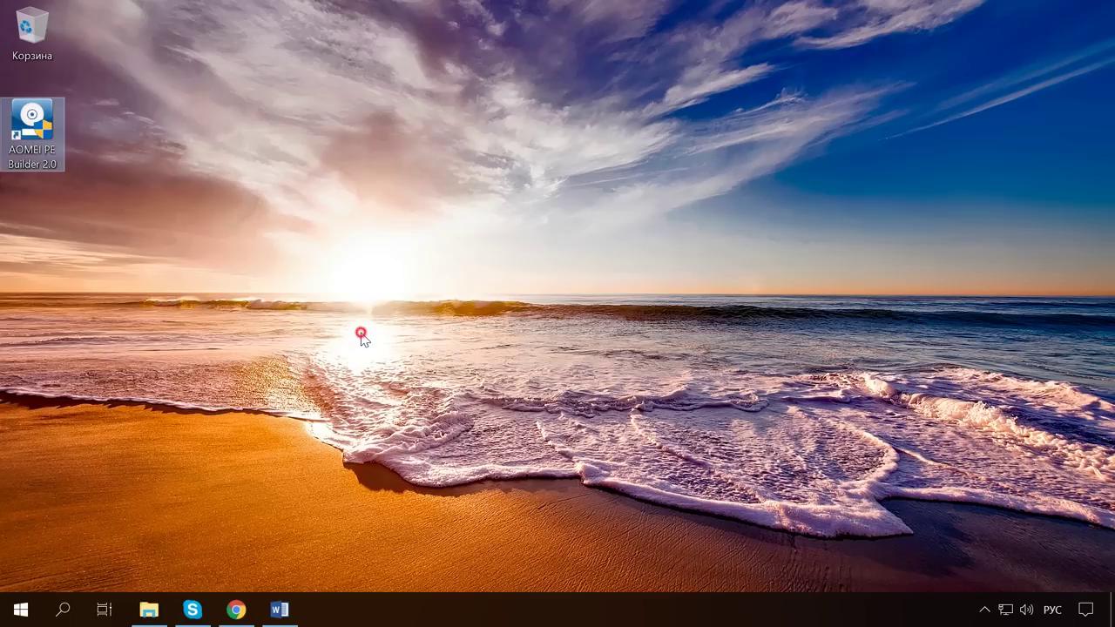
pyautogui.click(237, 610)
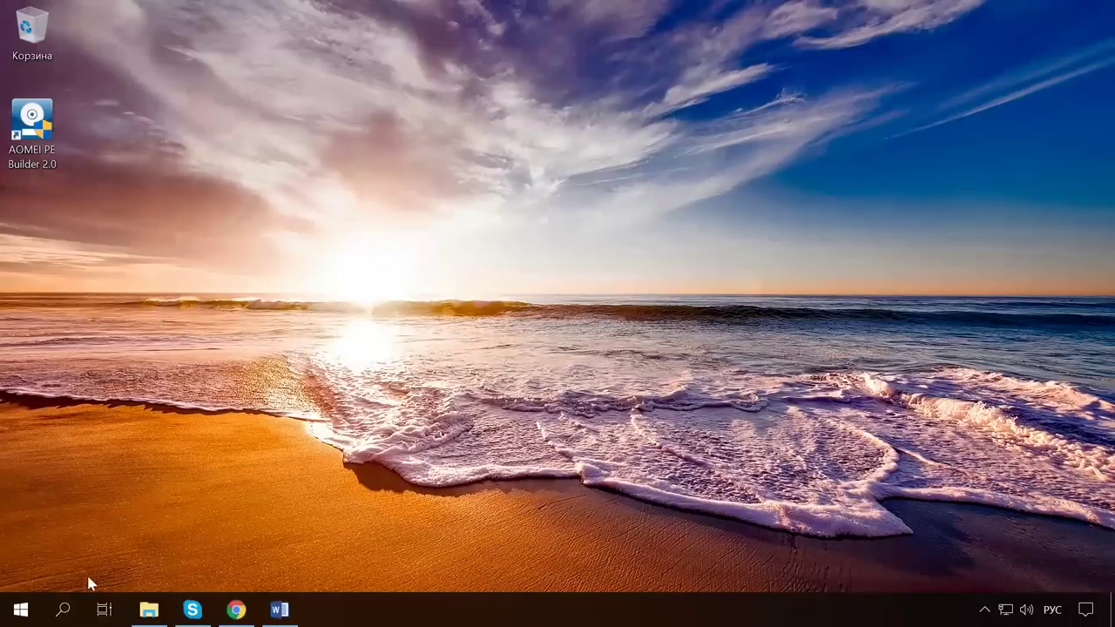
# - Search Windows for "сре" and run Среда средств развертывания и работы с образами as administrator
pyautogui.click(21, 609)
pyautogui.write('сре')
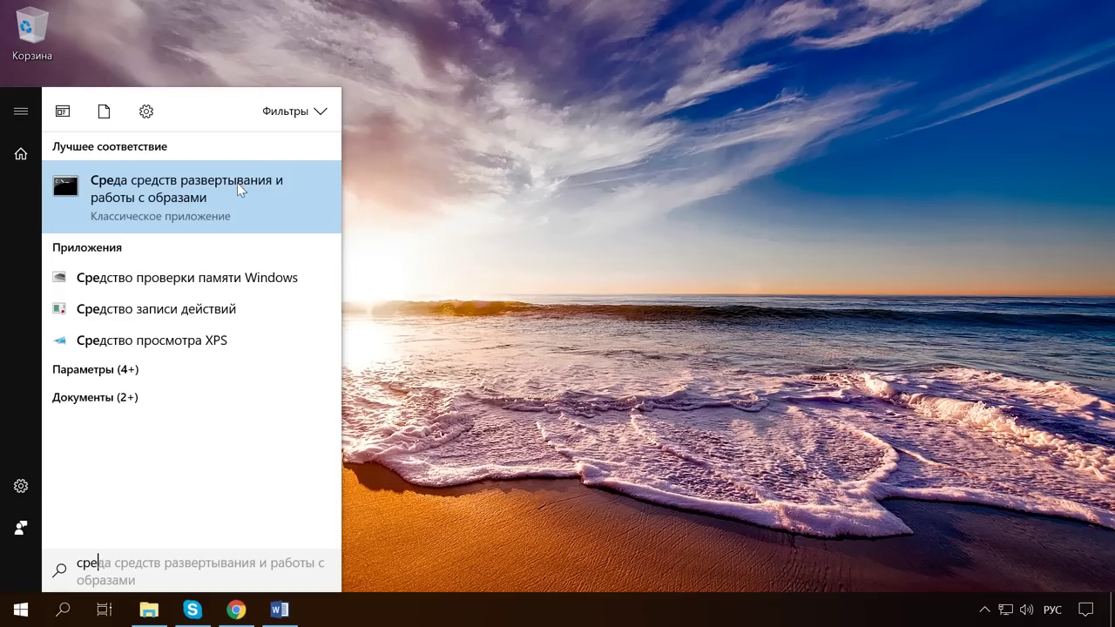
pyautogui.rightClick(193, 214)
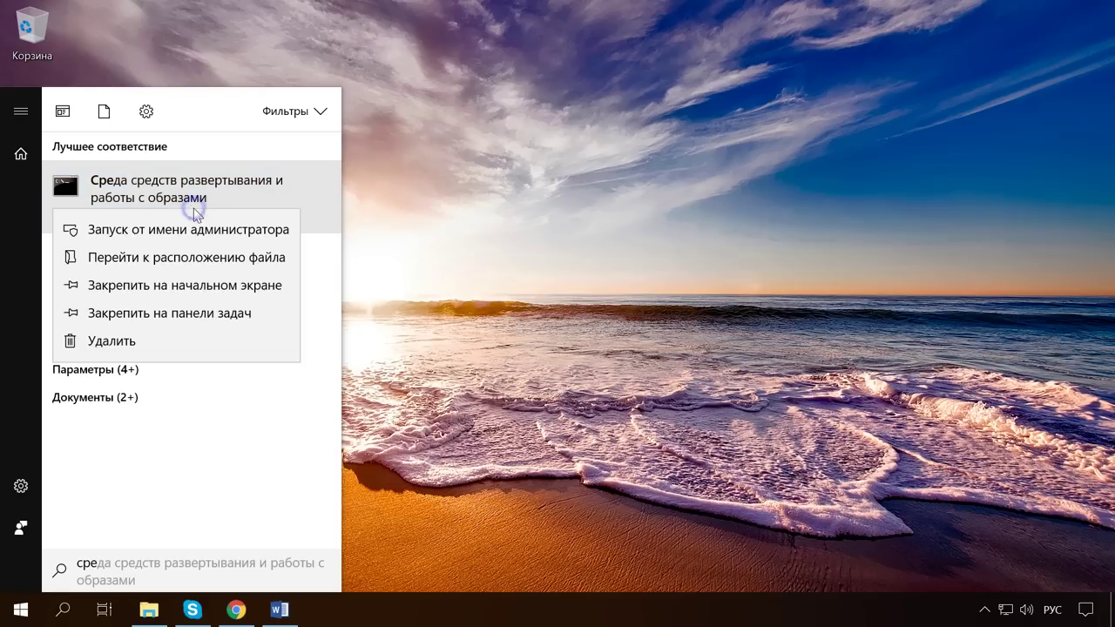
pyautogui.click(215, 233)
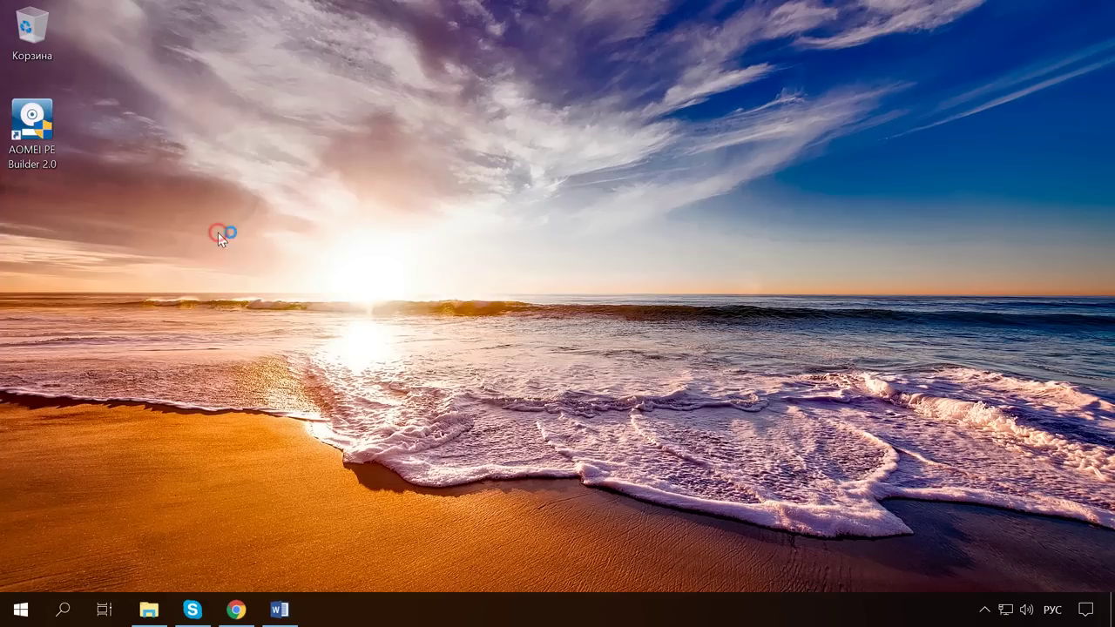
pyautogui.click(445, 415)
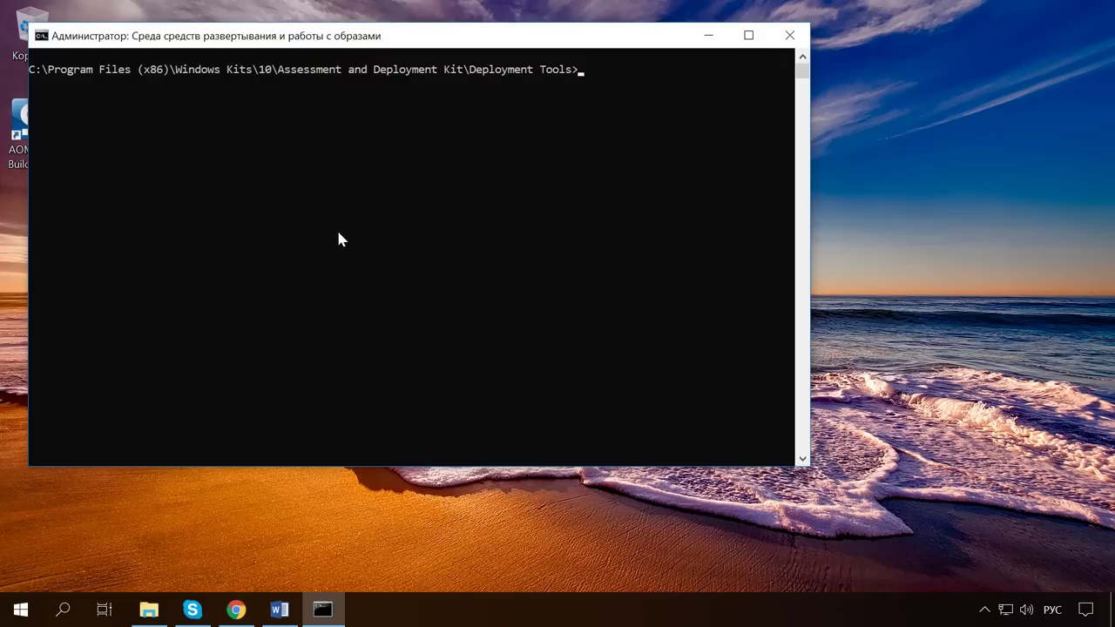
# - Copy the 64-bit Windows PE files by running copype amd64 C:\WinPE_amd64 in the deployment tools console
pyautogui.write('0')
pyautogui.click(494, 621)
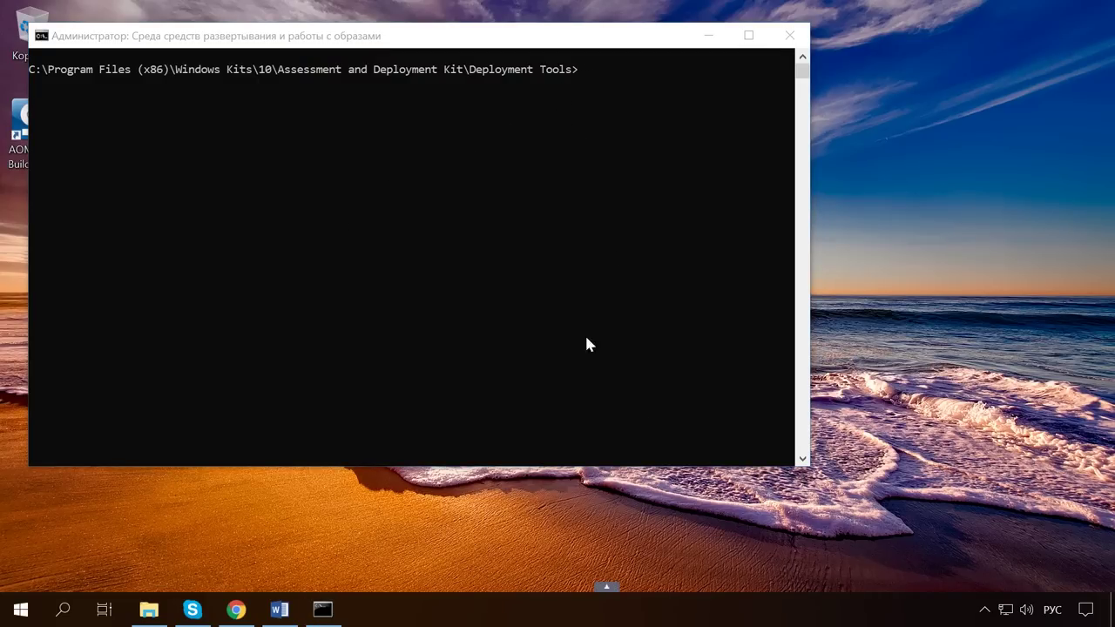
pyautogui.click(587, 80)
pyautogui.write('copype x86 C:\\WinPE_x86')
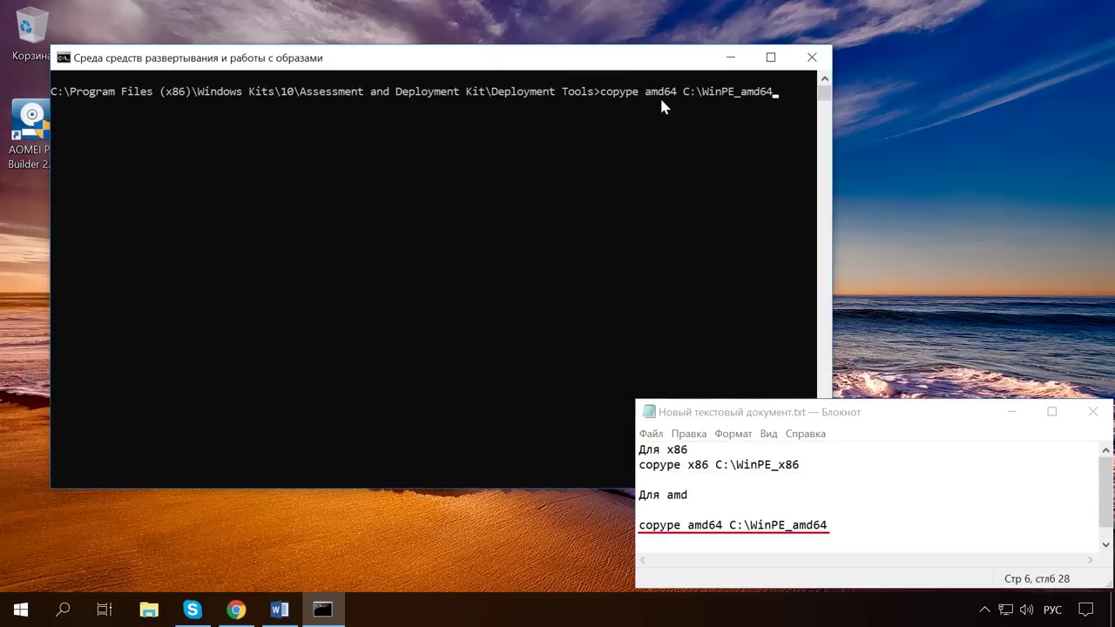
pyautogui.press('Return')
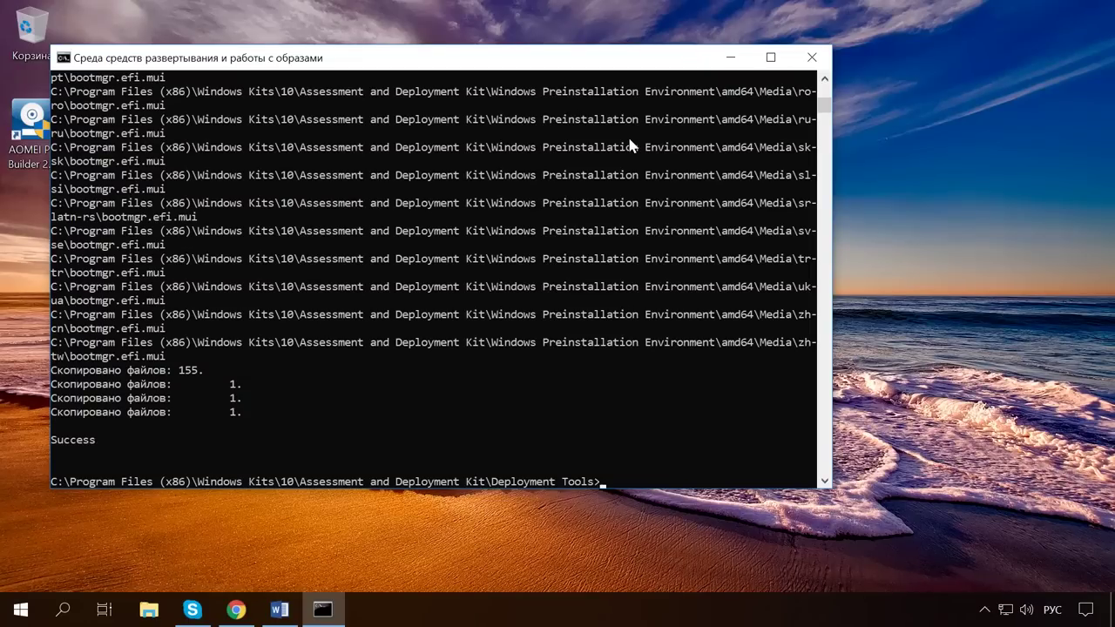
# - Create the 64-bit ISO image by running MakeWinPEMedia /ISO C:\WinPE_amd64 C:\WinPE_amd64\WinPE_amd64.iso instead of the x86 version of the command
pyautogui.rightClick(599, 482)
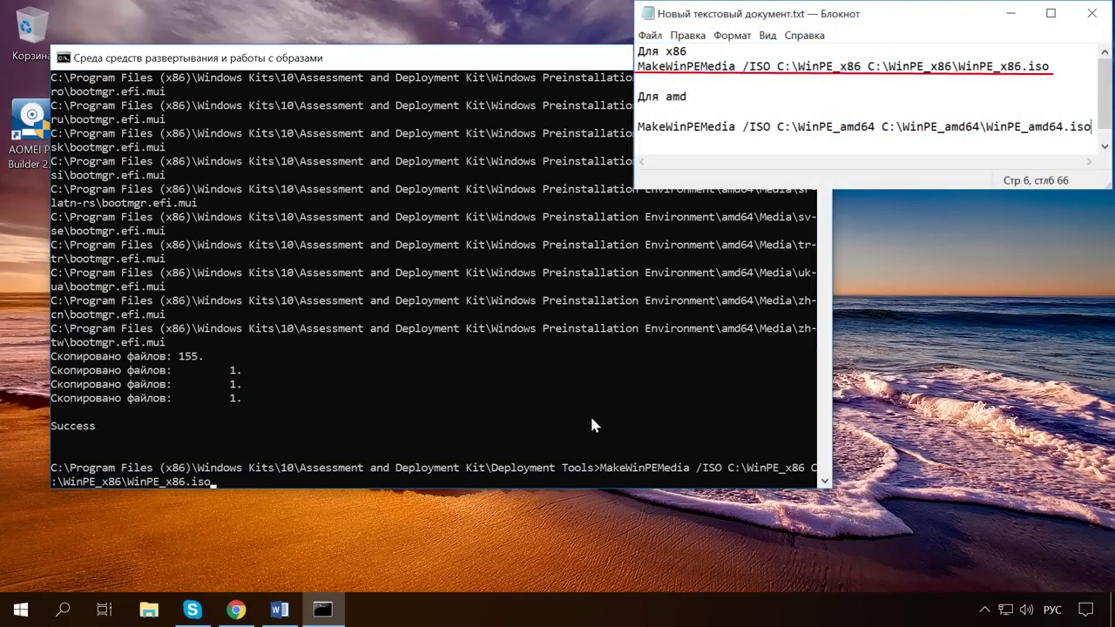
pyautogui.press('Escape')
pyautogui.rightClick(122, 484)
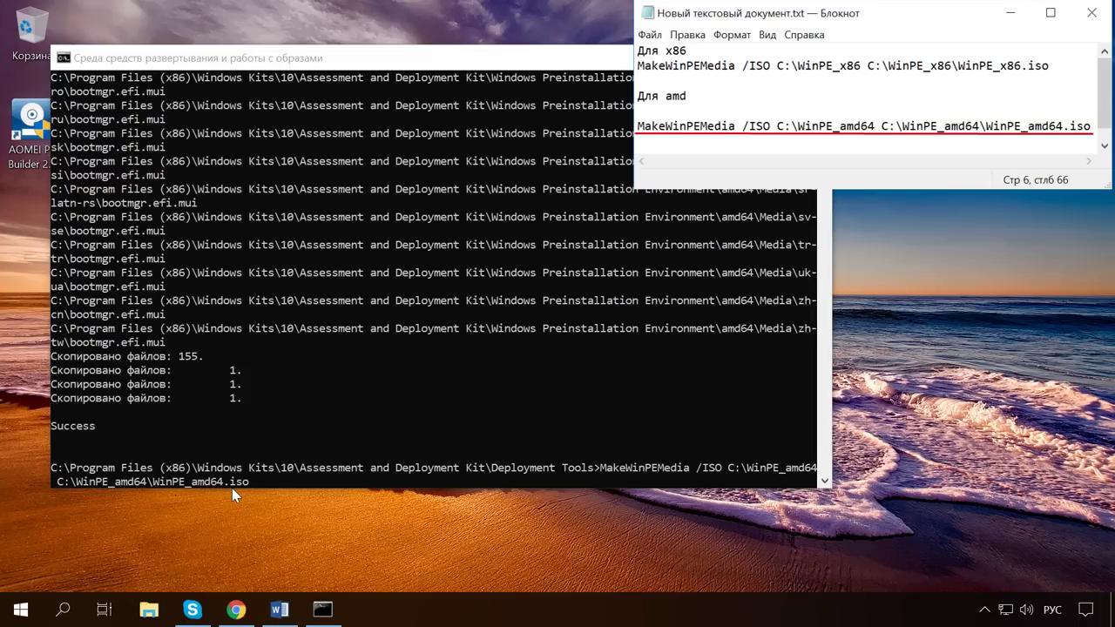
pyautogui.press('Return')
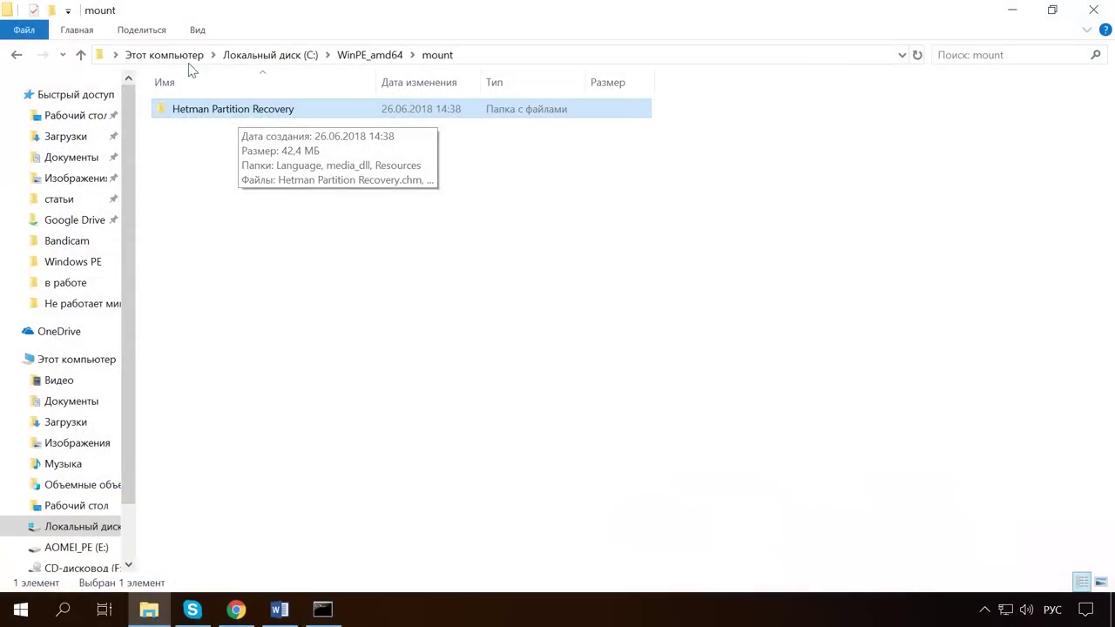
# - Select the C:\WinPE_amd64\mount folder path, return to the deployment tools console, and locate WinPE_amd64.iso in C:\WinPE_amd64
pyautogui.click(461, 55)
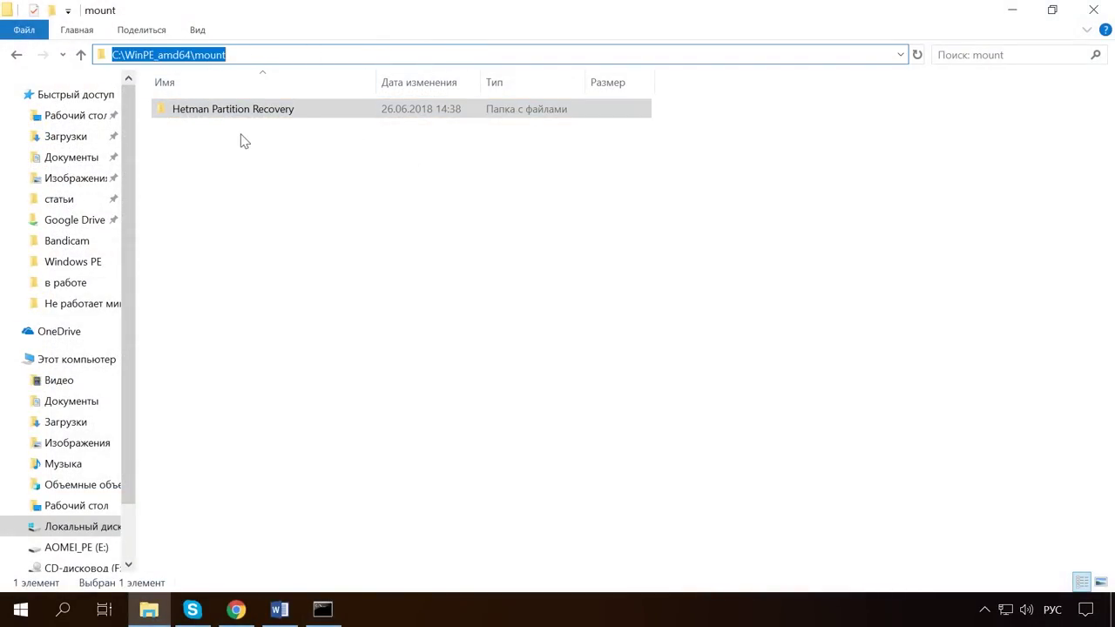
pyautogui.click(322, 610)
pyautogui.rightClick(606, 485)
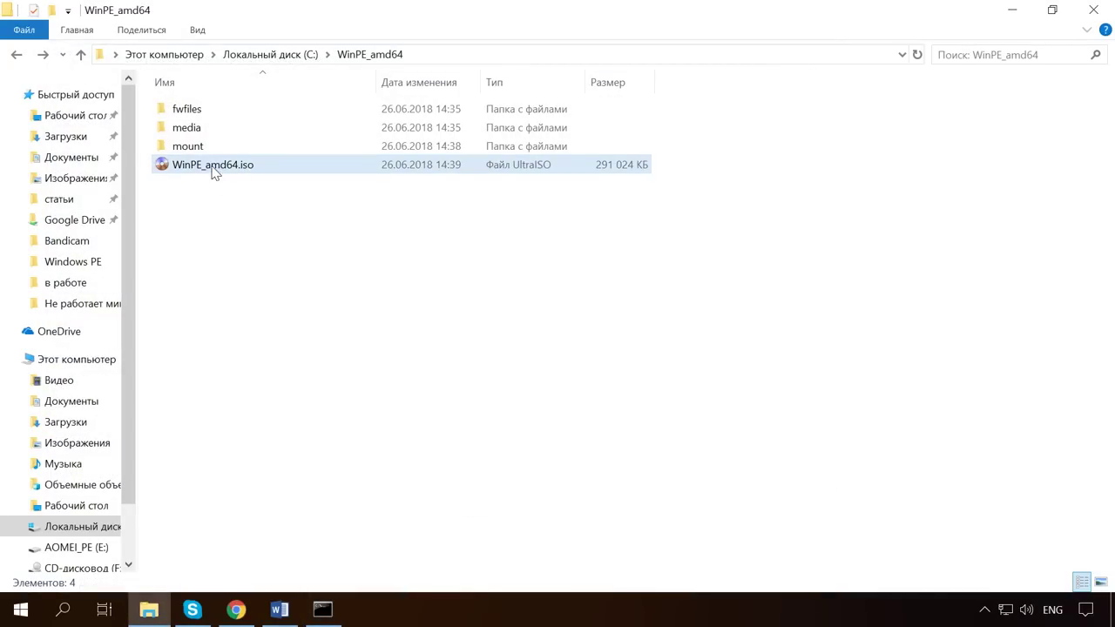
pyautogui.moveTo(238, 177)
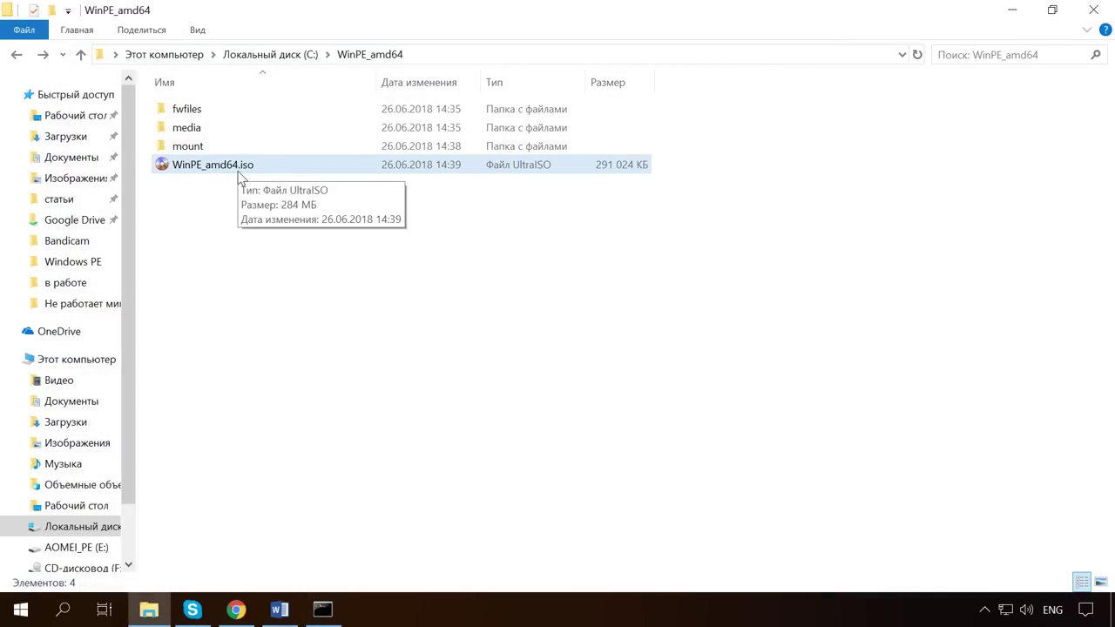